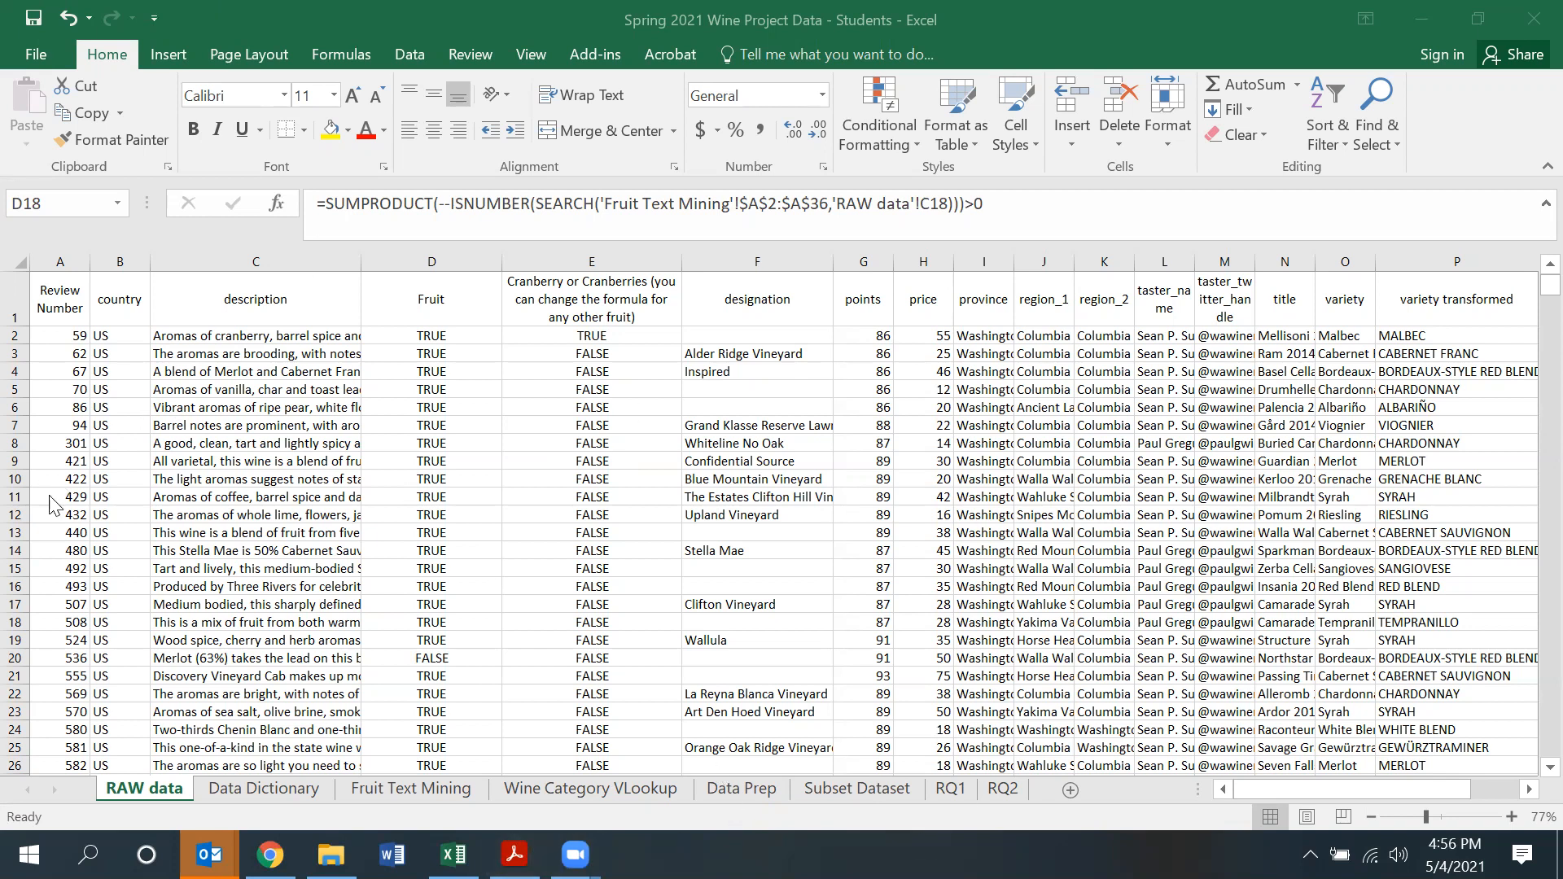
# Step: Copy the entire RAW data worksheet
pyautogui.click(16, 259)
pyautogui.click(16, 259)
pyautogui.rightClick(15, 259)
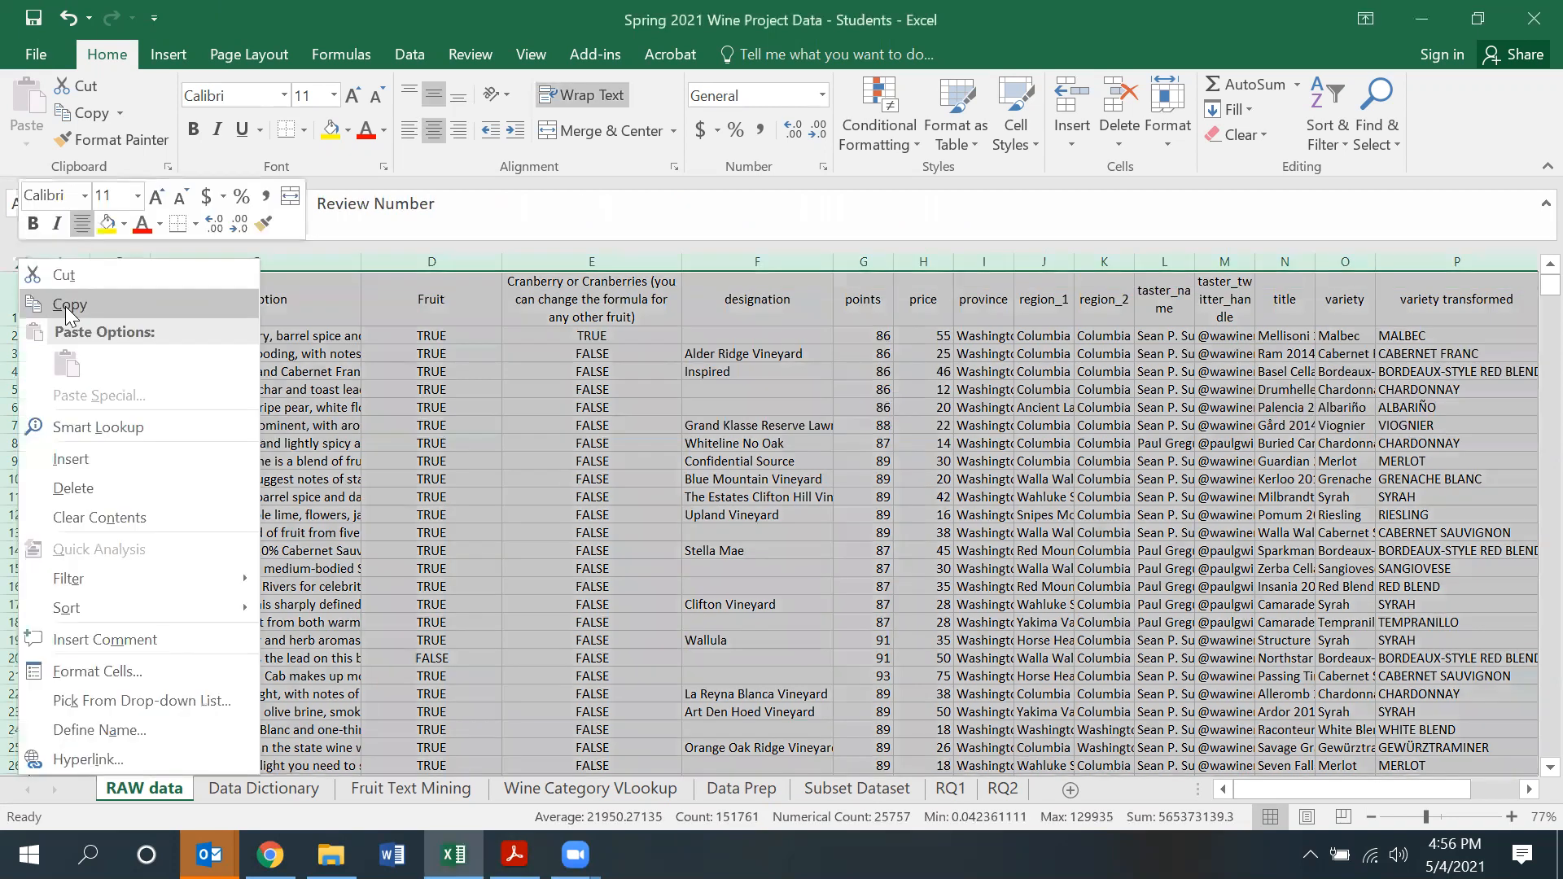
pyautogui.click(65, 307)
# Step: Switch to Google Sheets in the maximized Chrome window and create a blank spreadsheet
pyautogui.hotkey('alt', 'Tab')
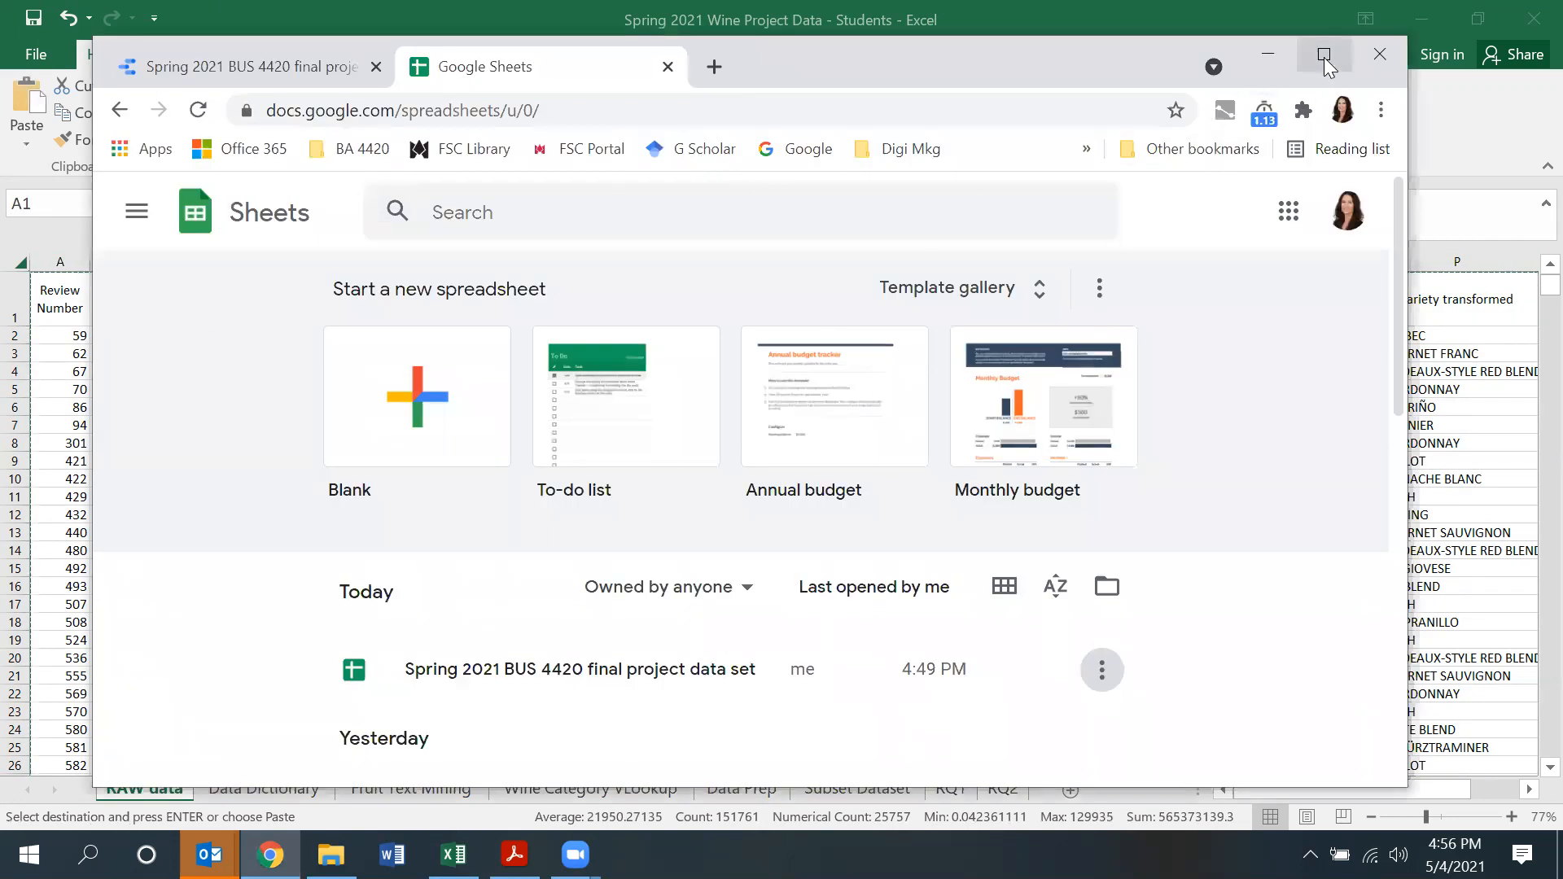
pyautogui.click(1324, 57)
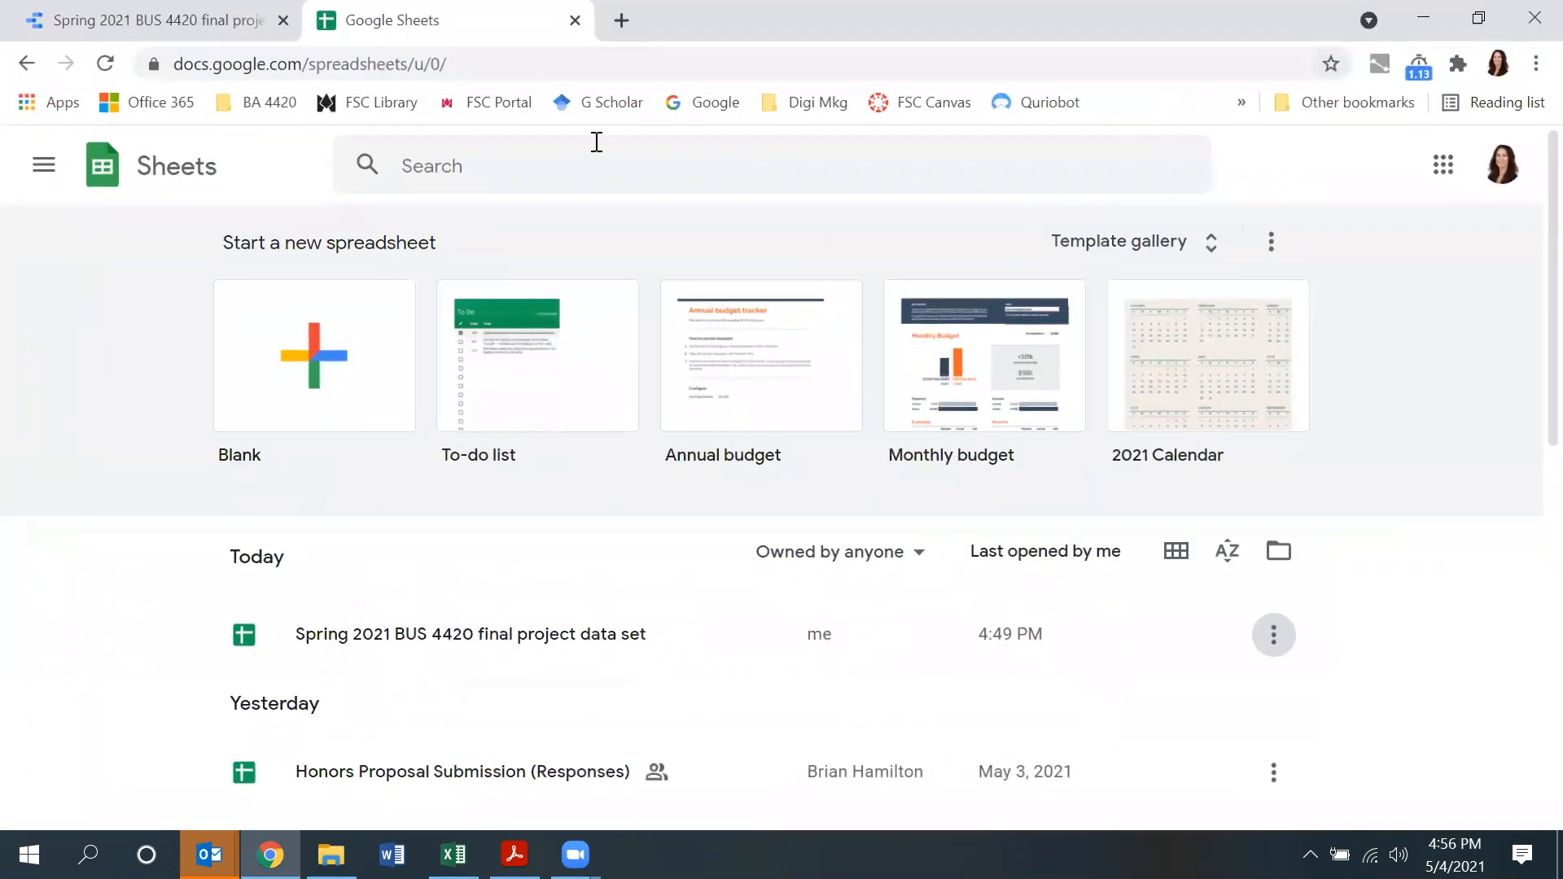
pyautogui.click(293, 349)
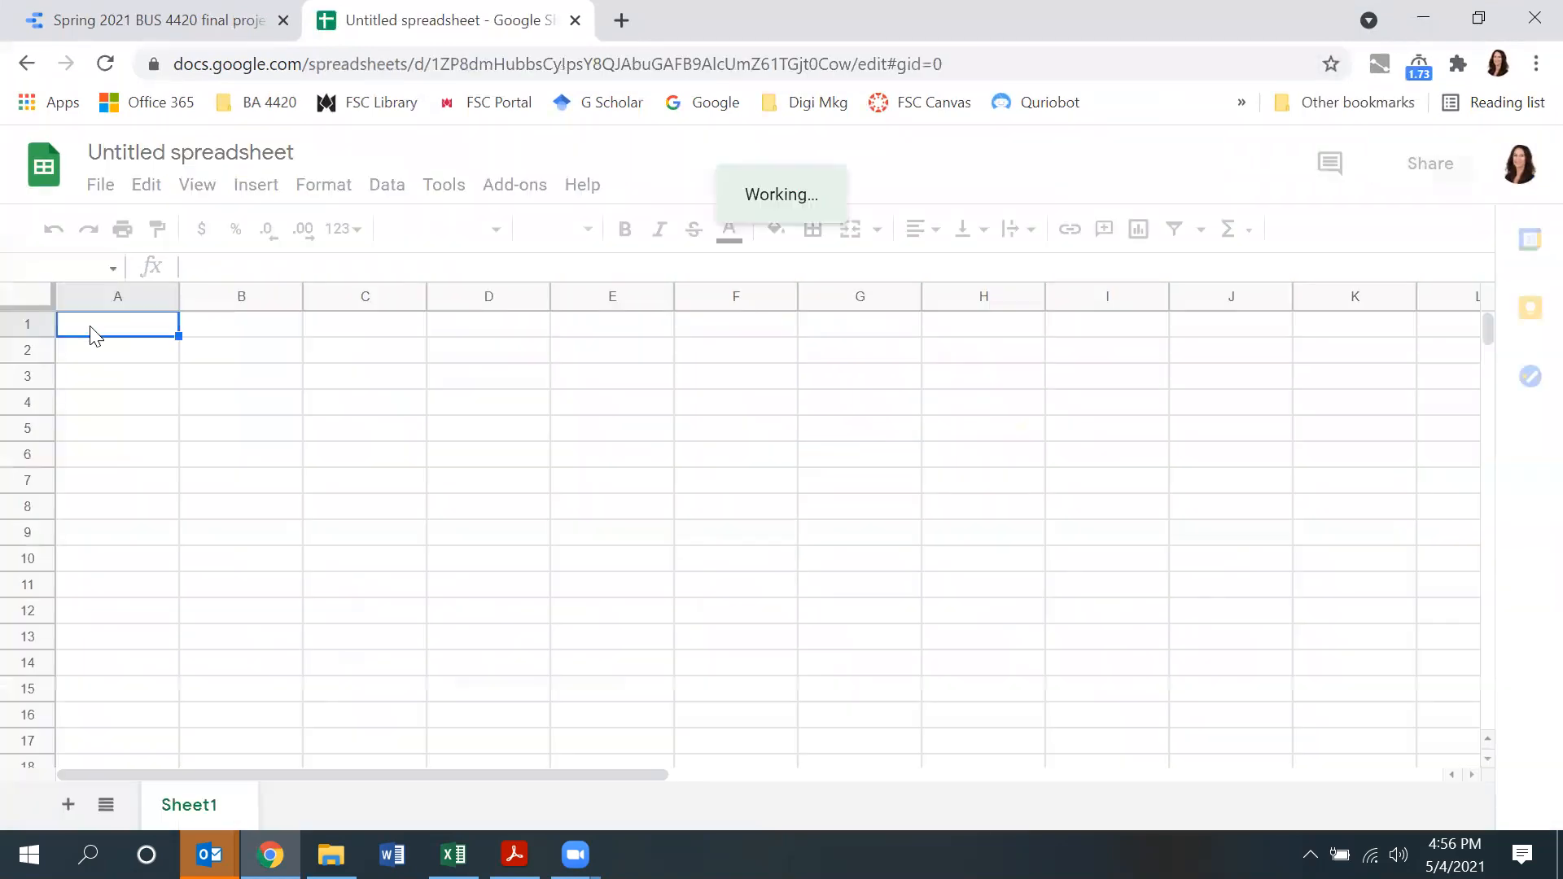
# Step: Paste the copied wine data into the new spreadsheet starting at cell A1, waiting for the page whenever it is unresponsive
pyautogui.rightClick(91, 329)
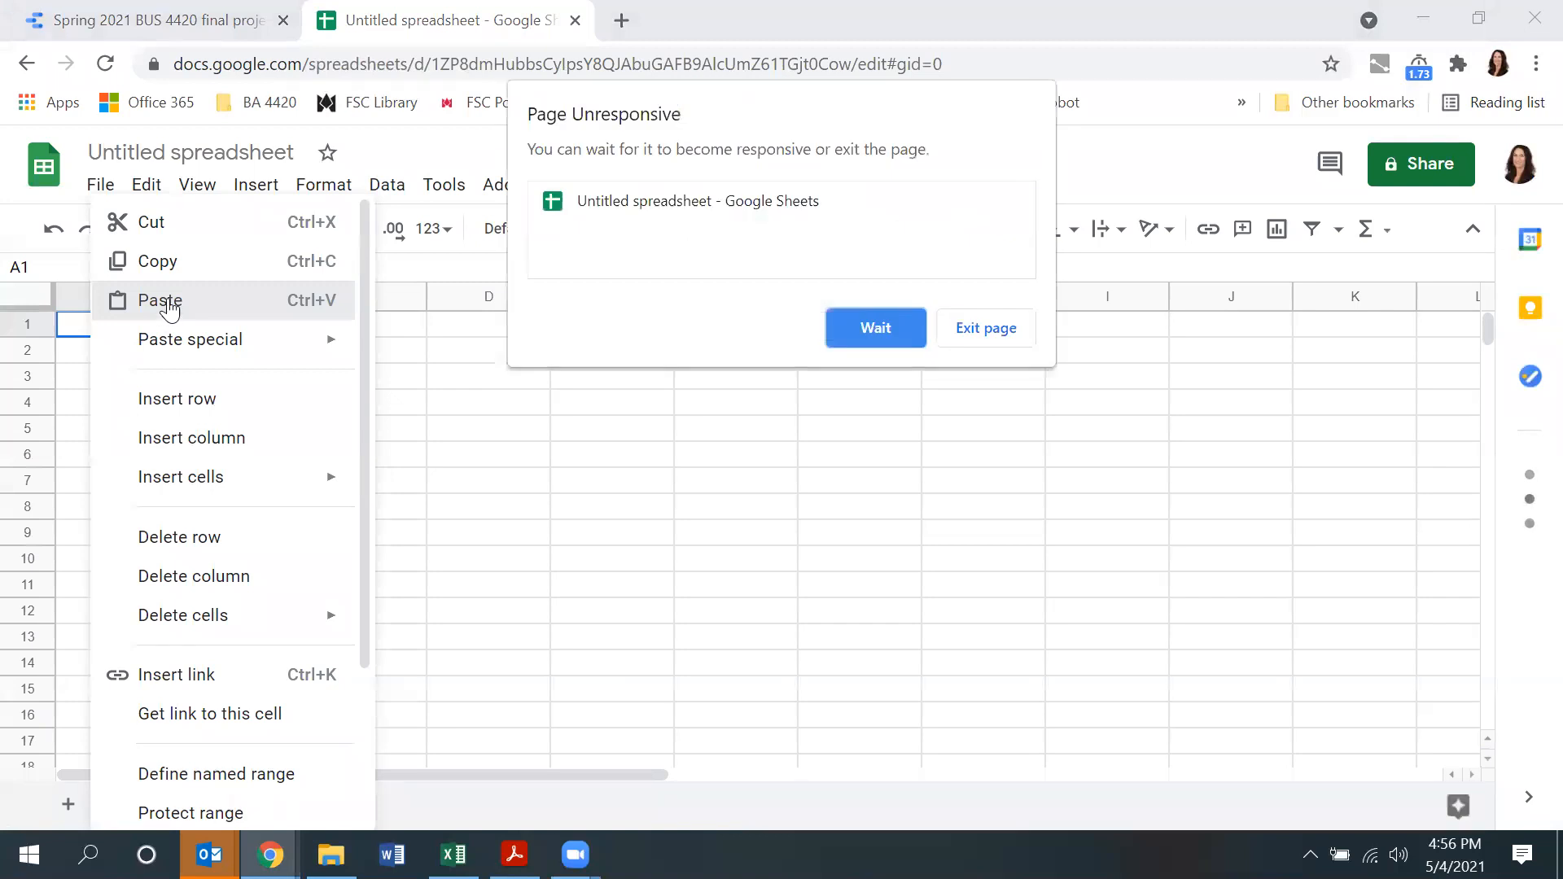
pyautogui.click(877, 328)
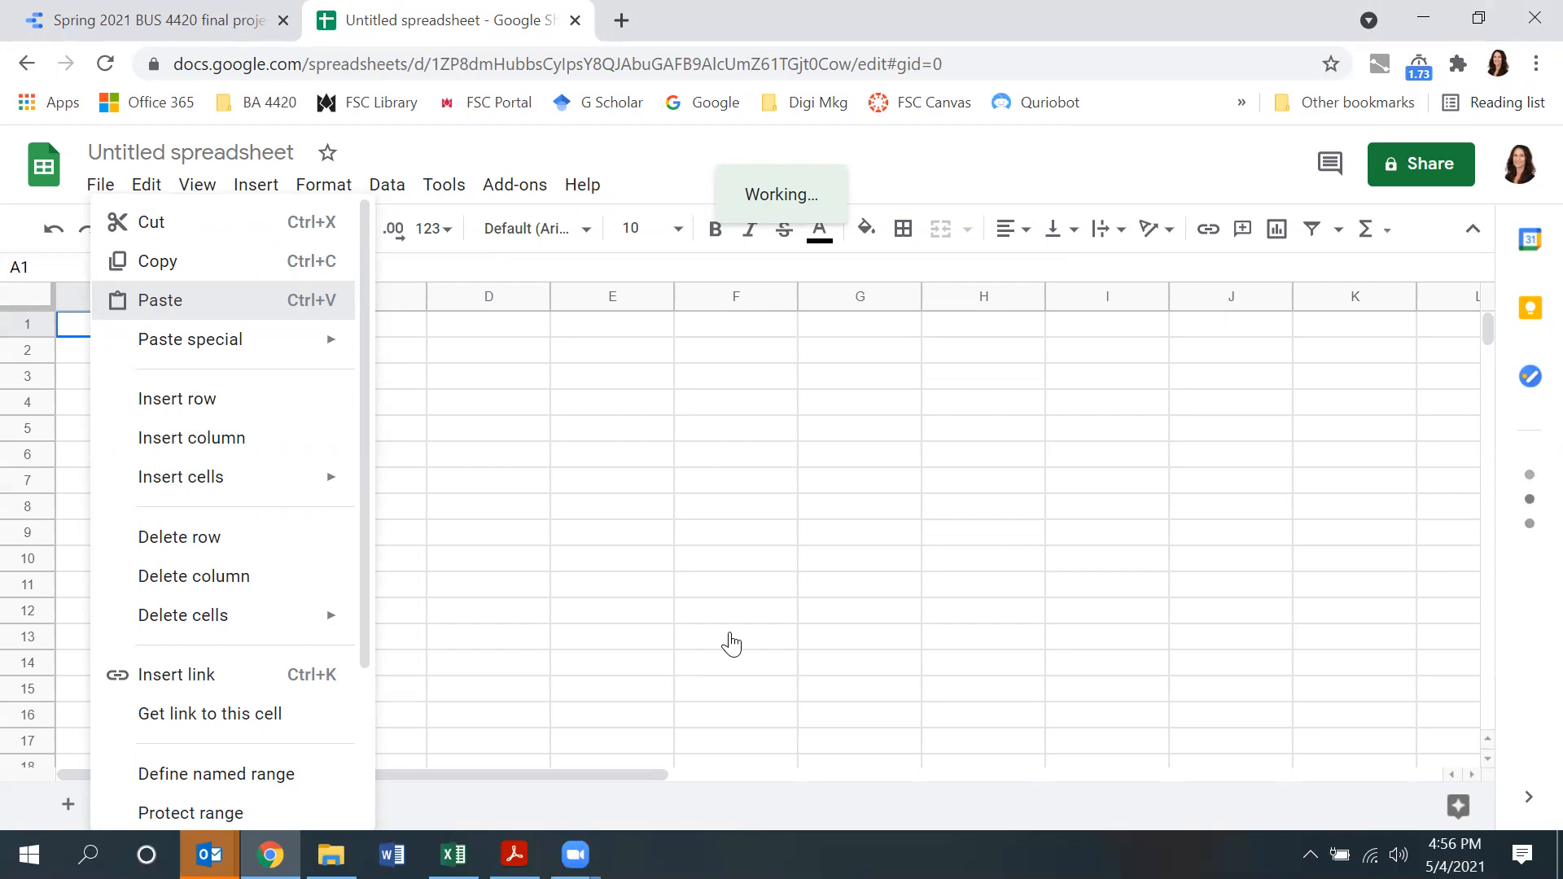
pyautogui.click(878, 336)
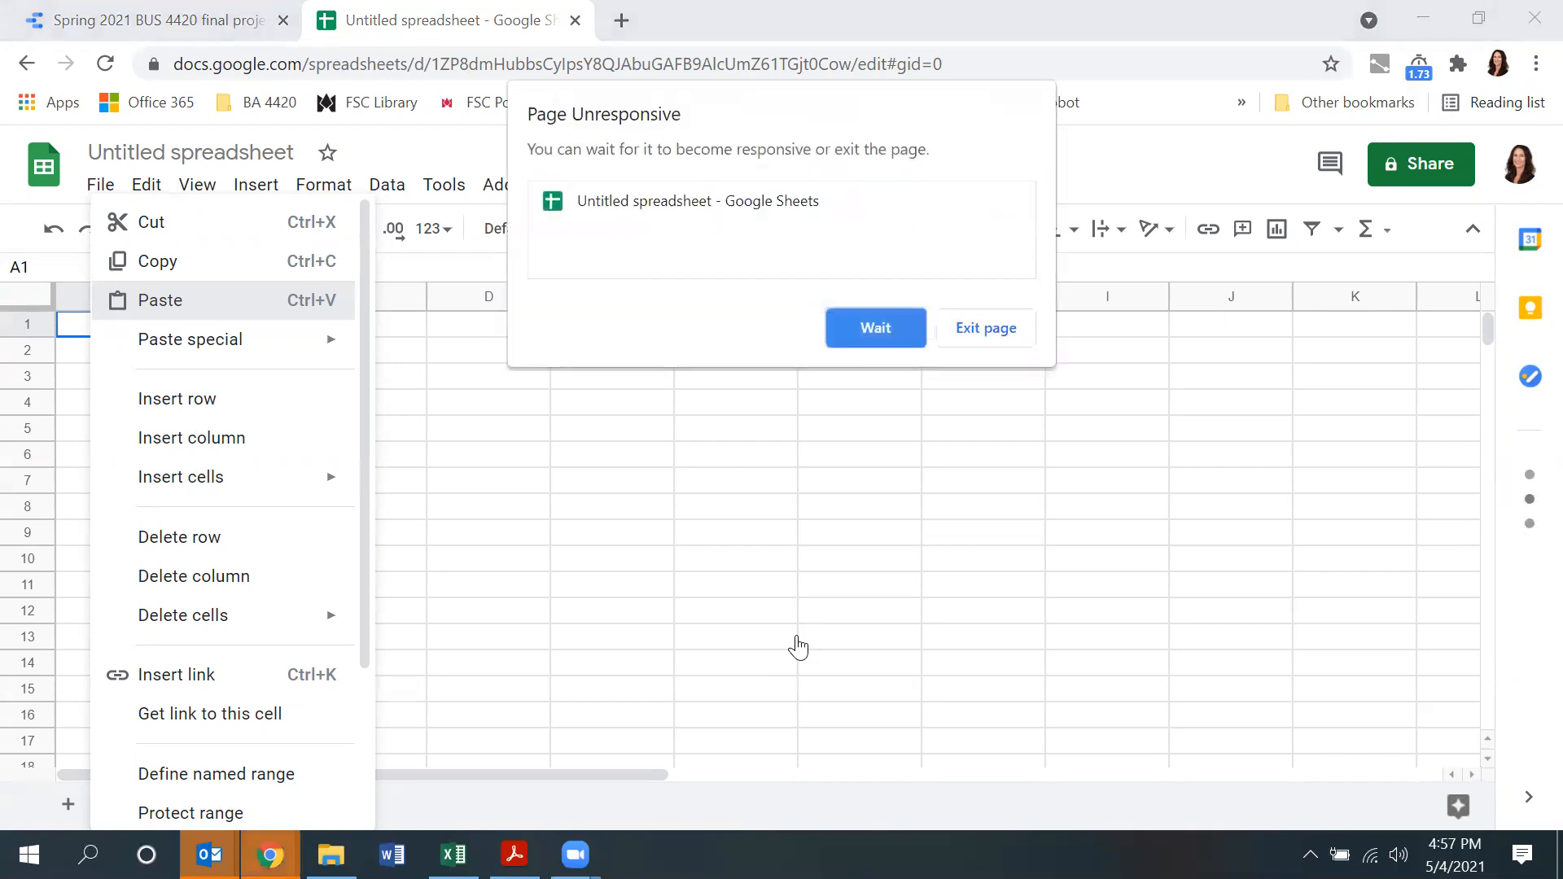
pyautogui.click(869, 330)
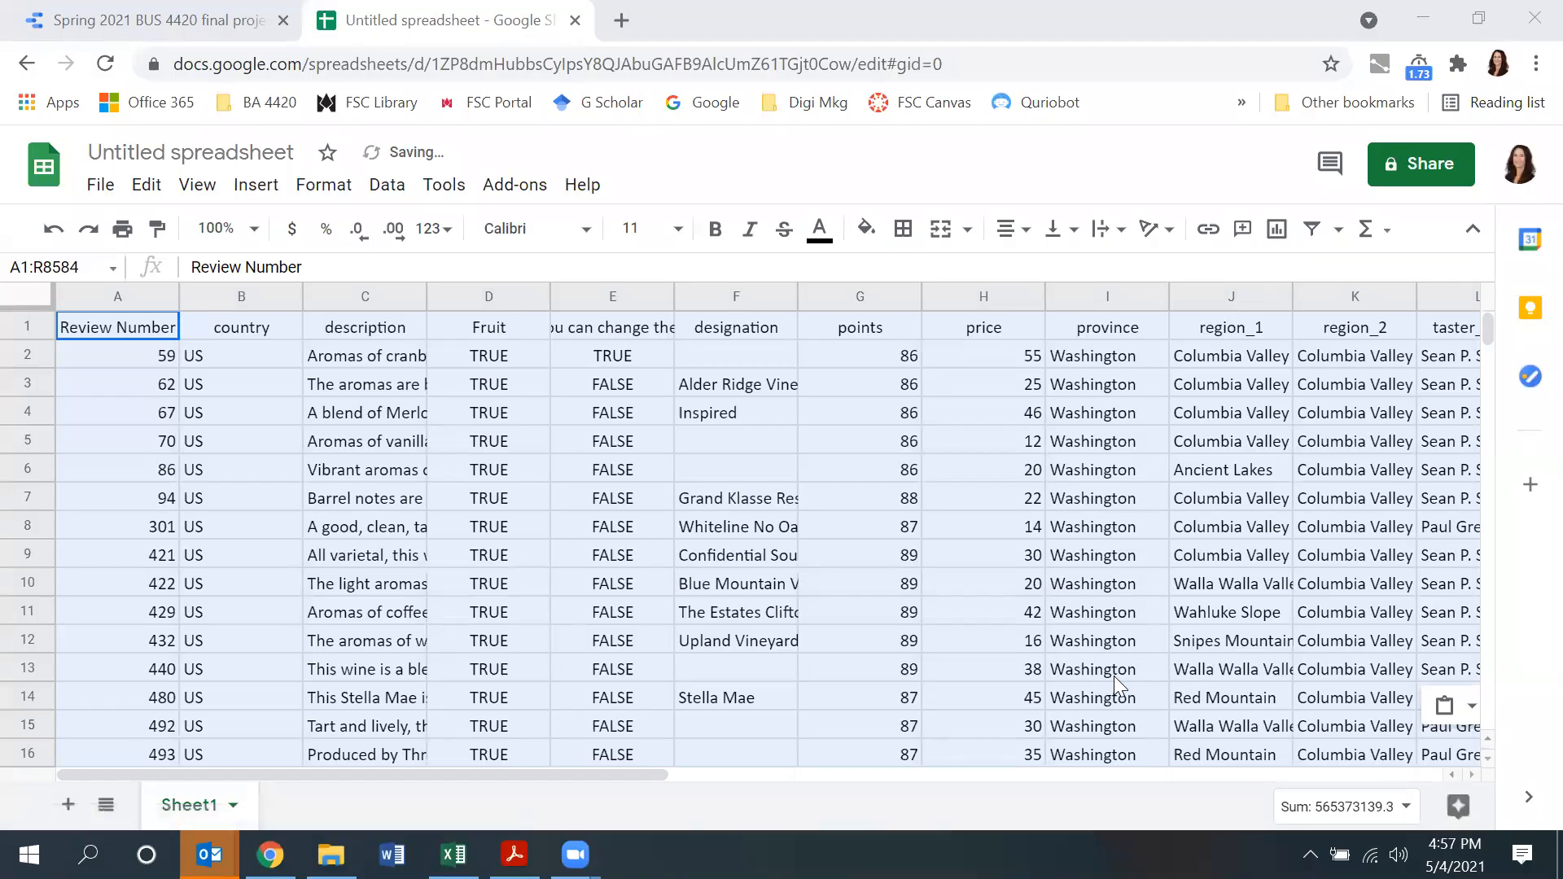
pyautogui.click(348, 563)
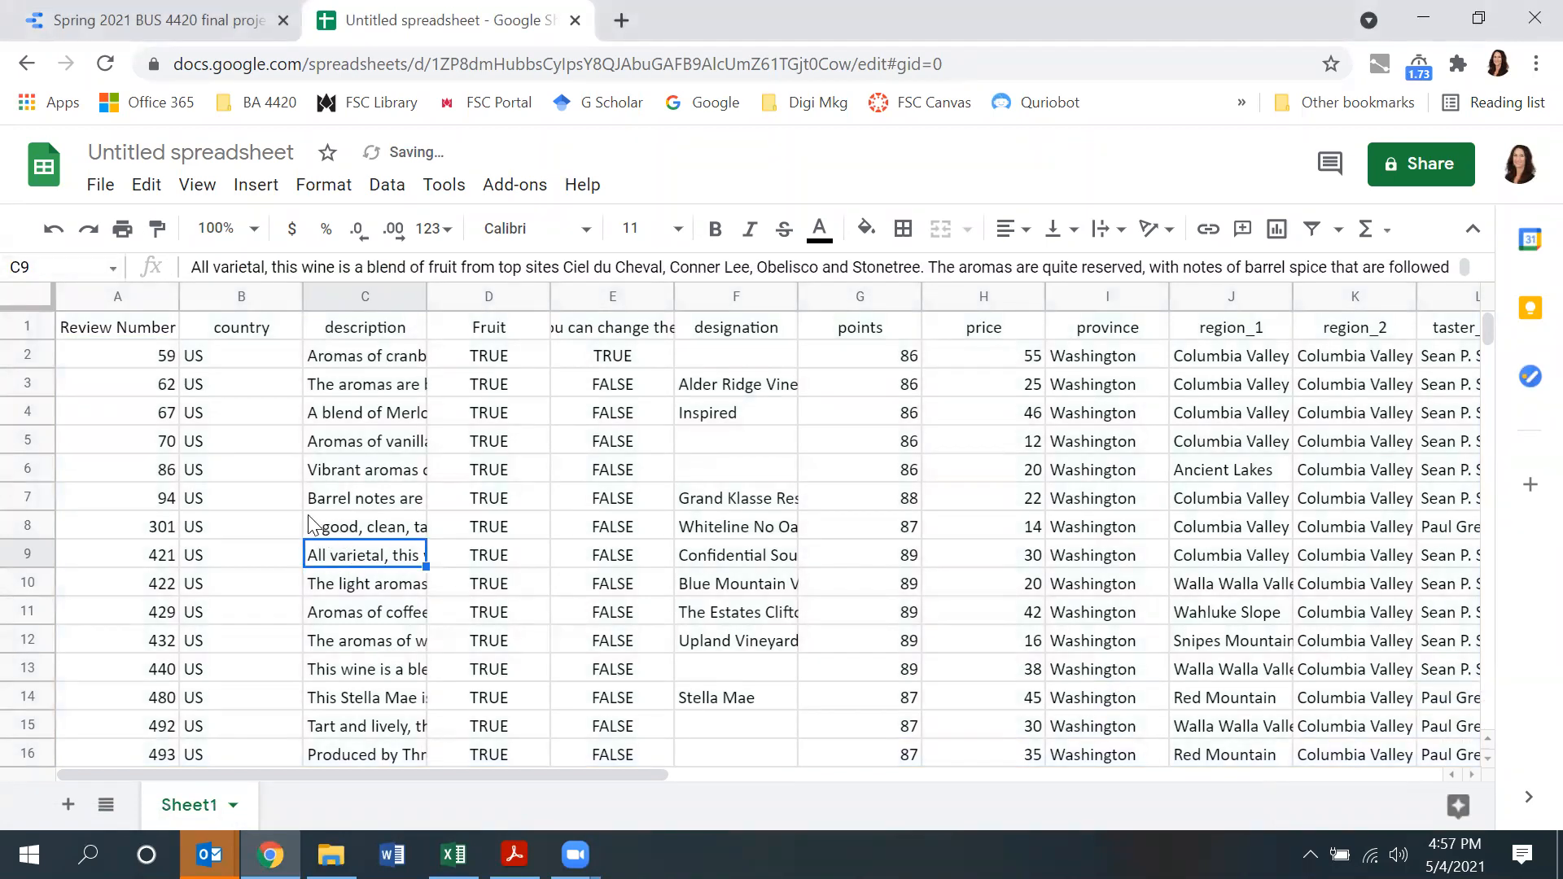
# Step: Rename the spreadsheet as "Recording for class of GDS Spring 2021"
pyautogui.click(124, 157)
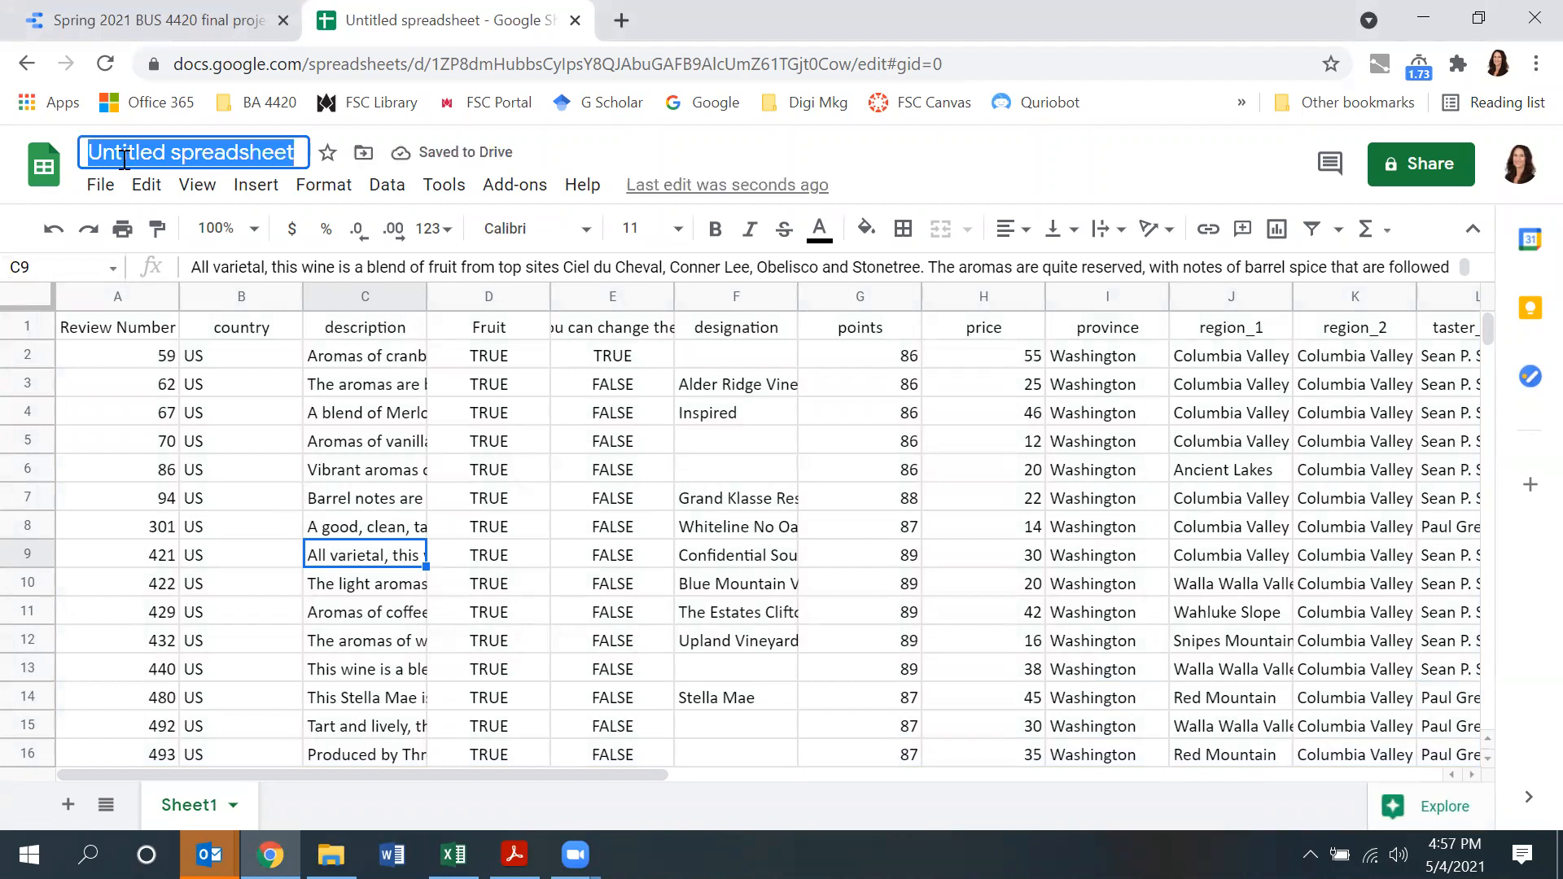
pyautogui.write('Rcord')
pyautogui.press('BackSpace')
pyautogui.press('BackSpace')
pyautogui.press('BackSpace')
pyautogui.press('BackSpace')
pyautogui.write('e')
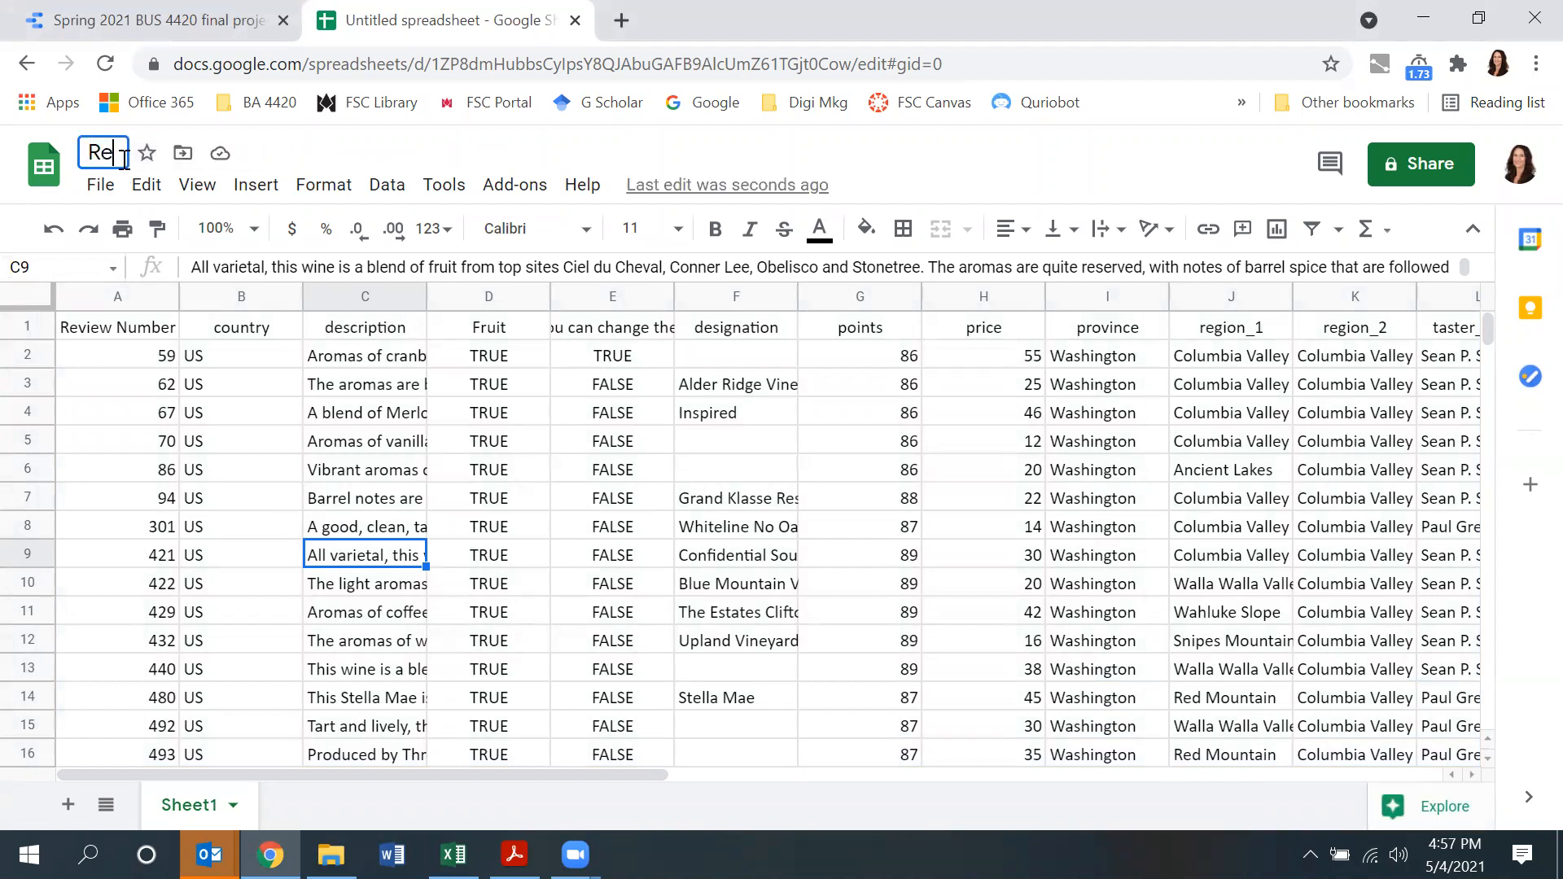
pyautogui.write('cording')
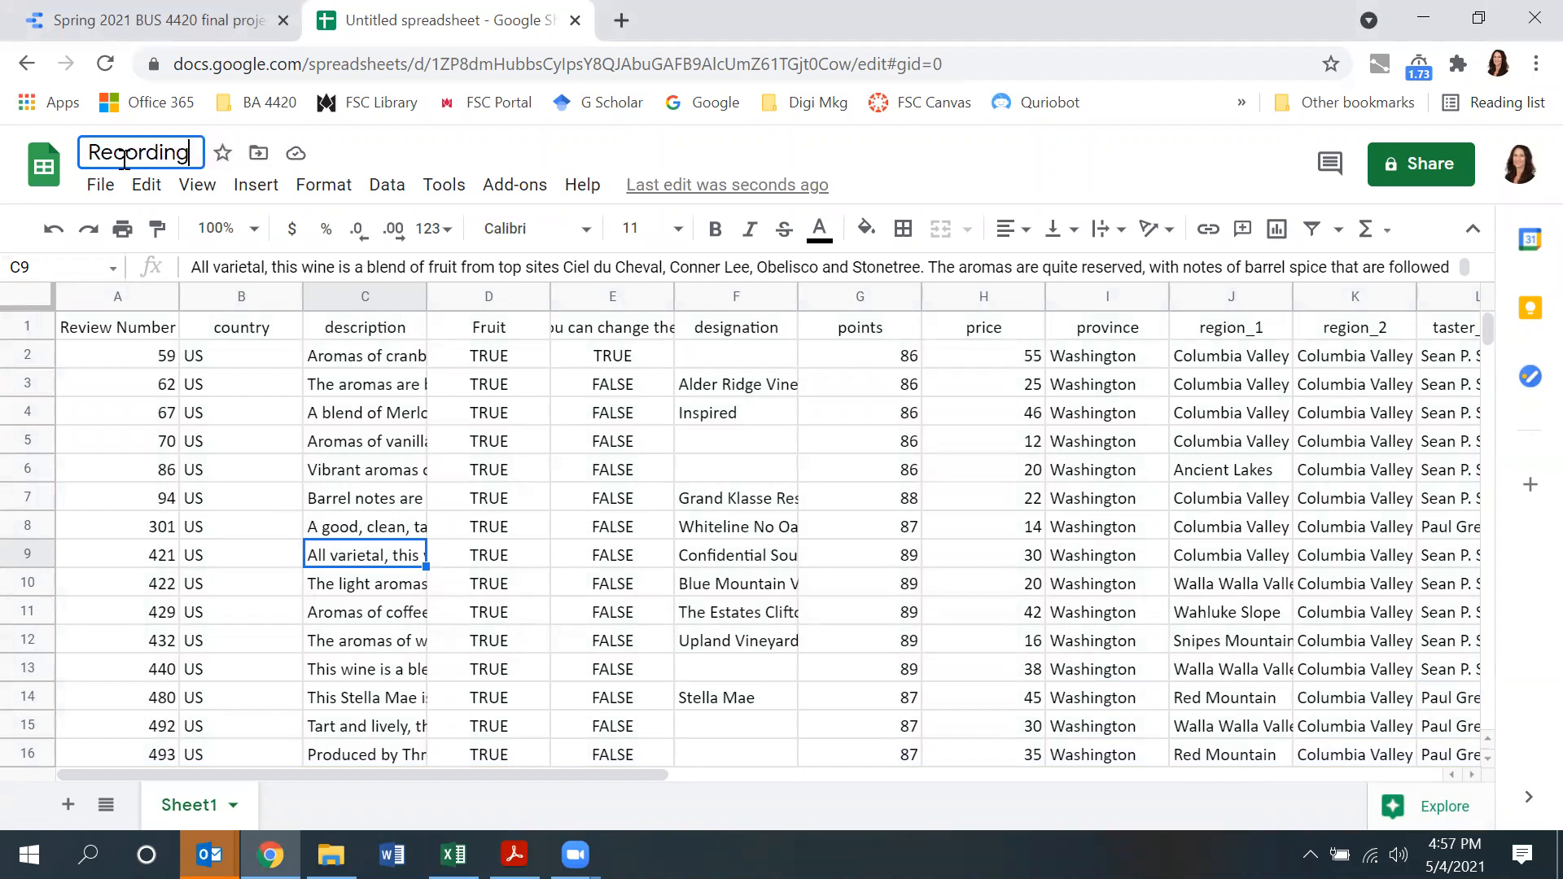
pyautogui.write(' for class of Zoo')
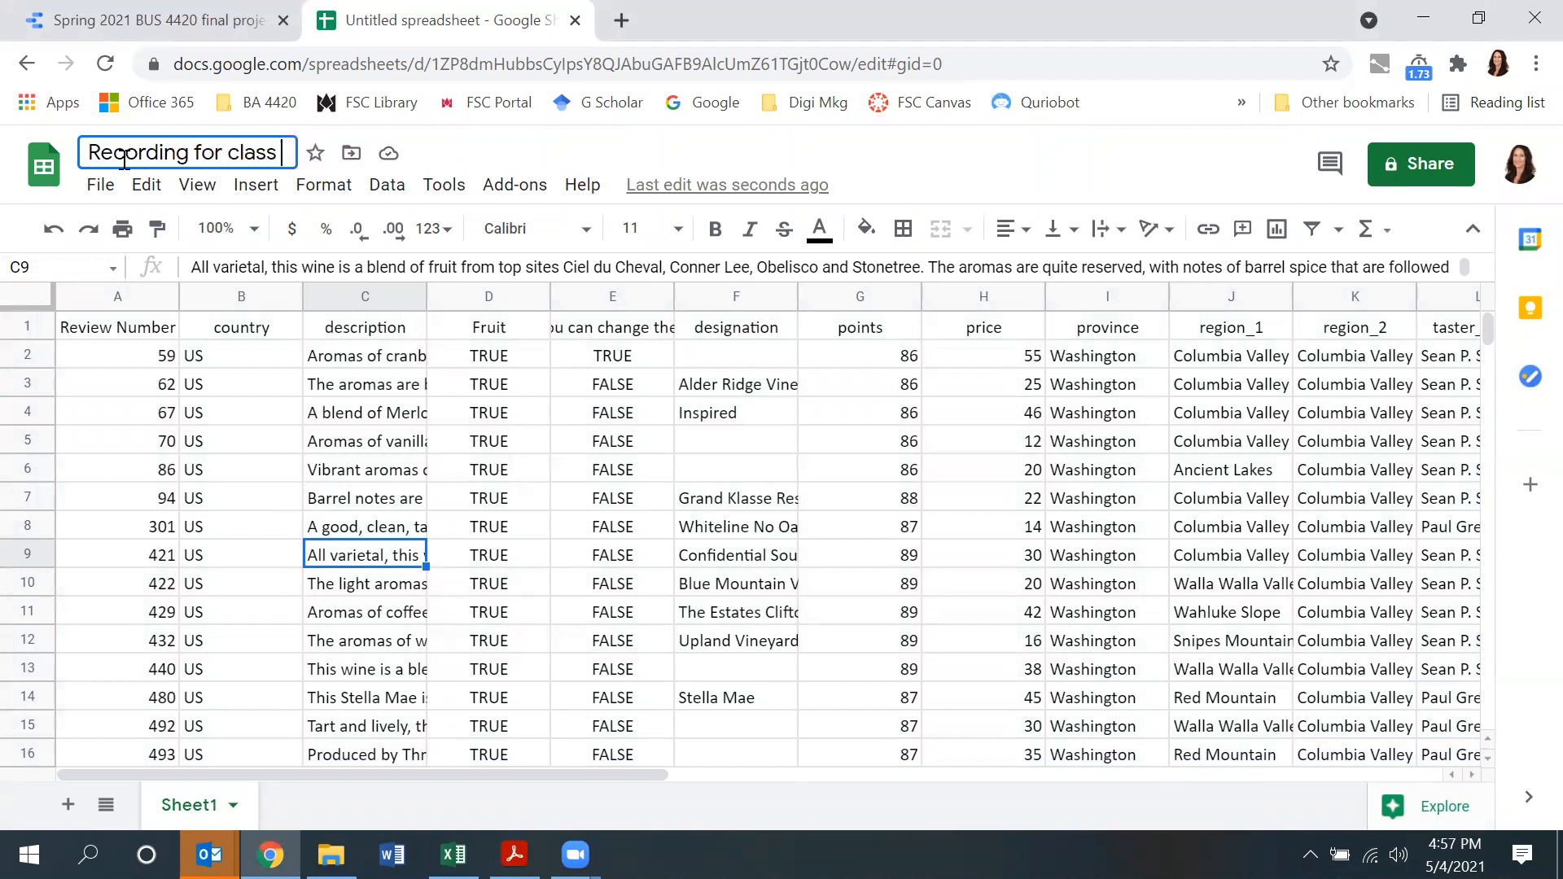
pyautogui.press('BackSpace')
pyautogui.press('BackSpace')
pyautogui.press('BackSpace')
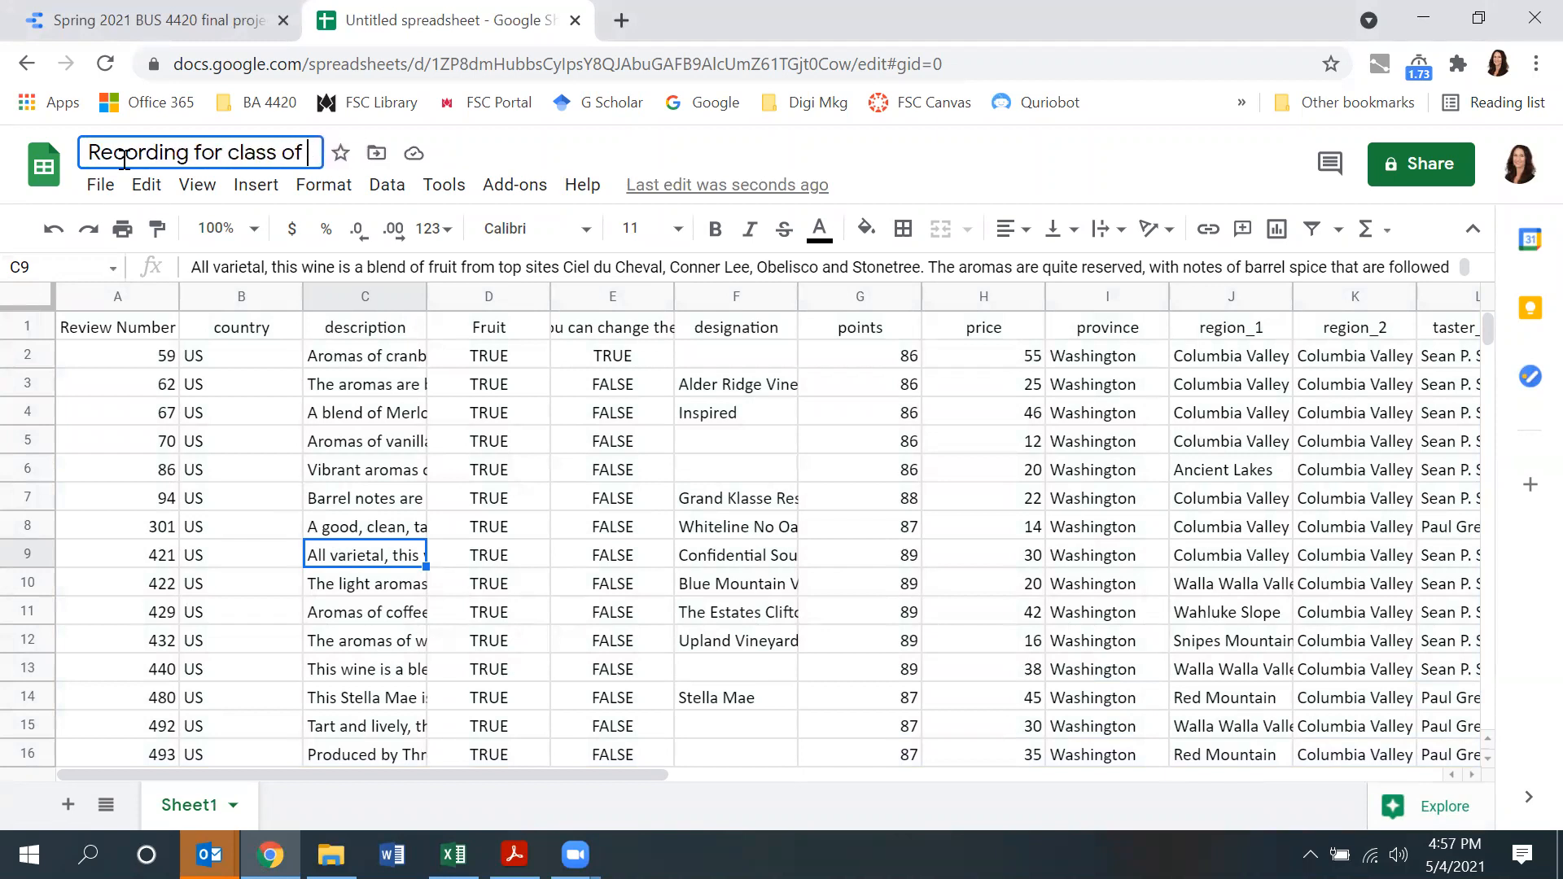
pyautogui.write('GDS')
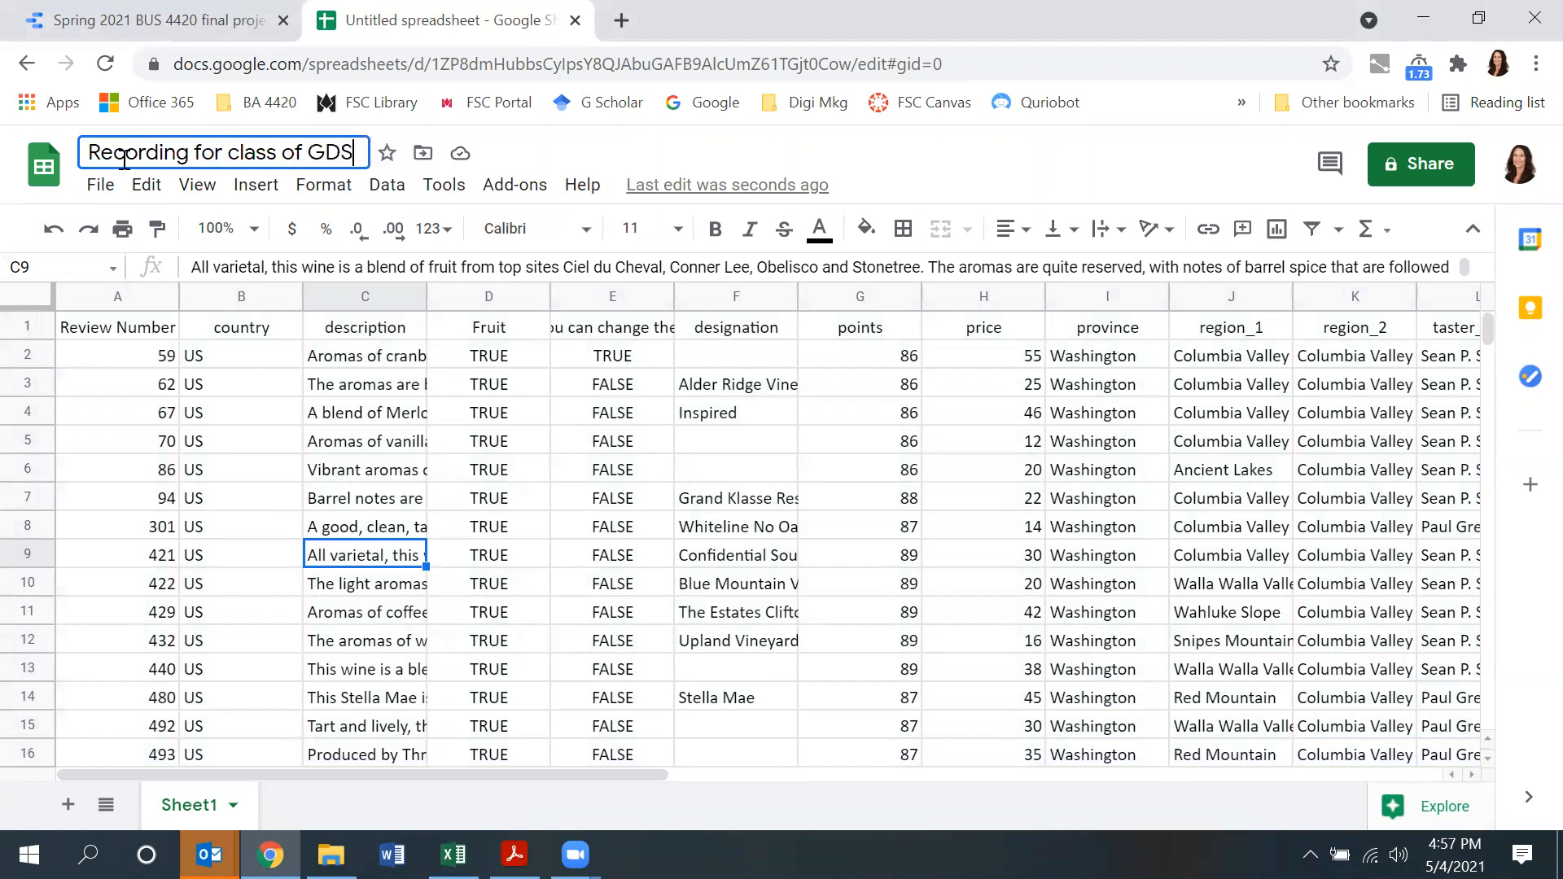
pyautogui.write(' Spring 2021')
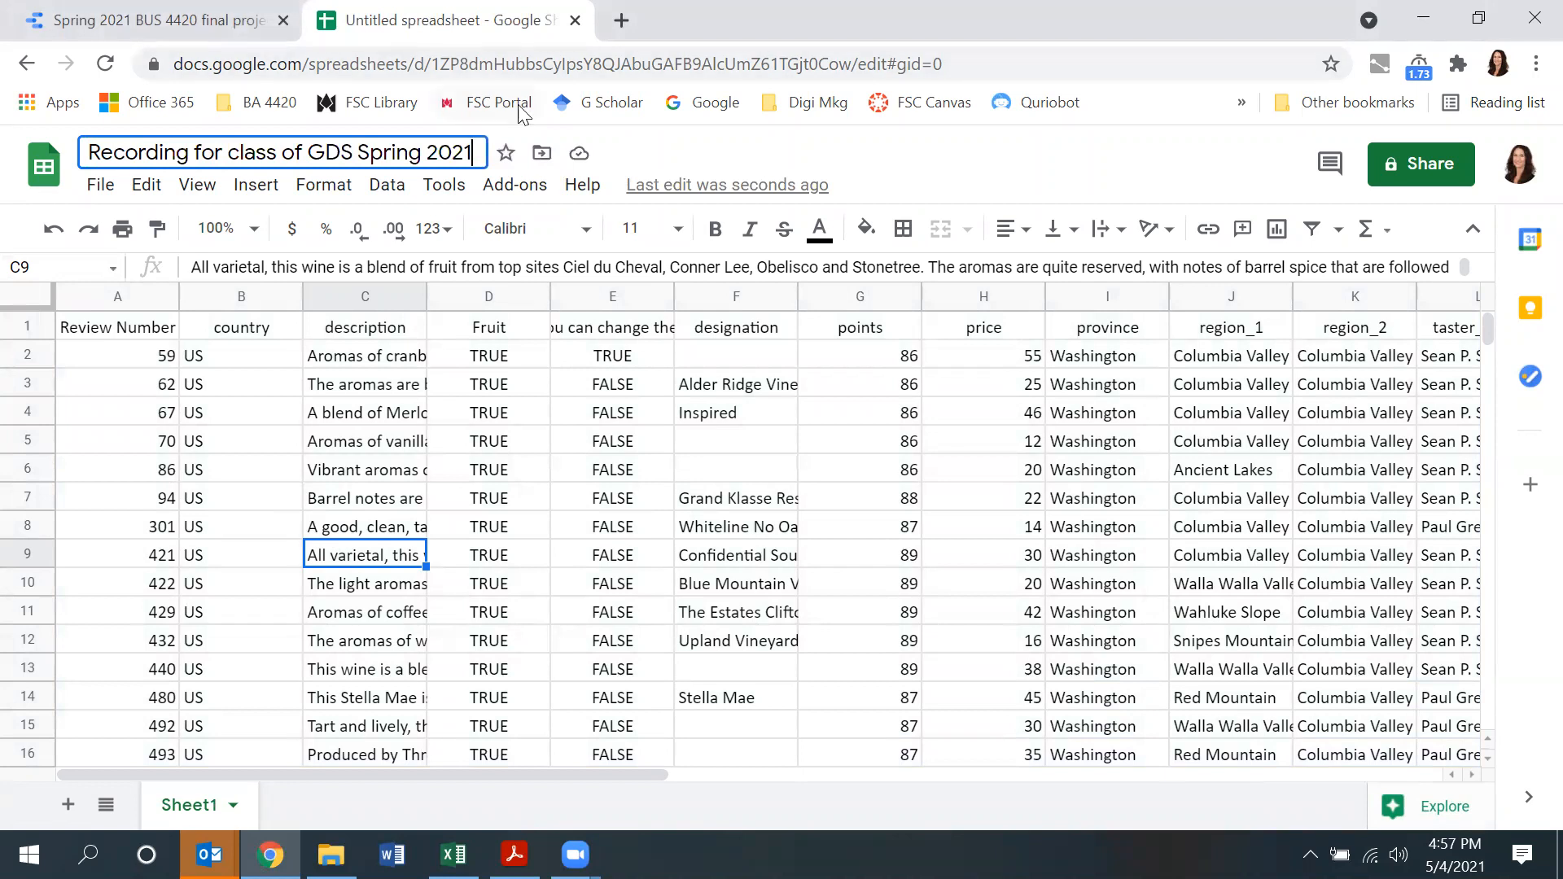
pyautogui.click(643, 163)
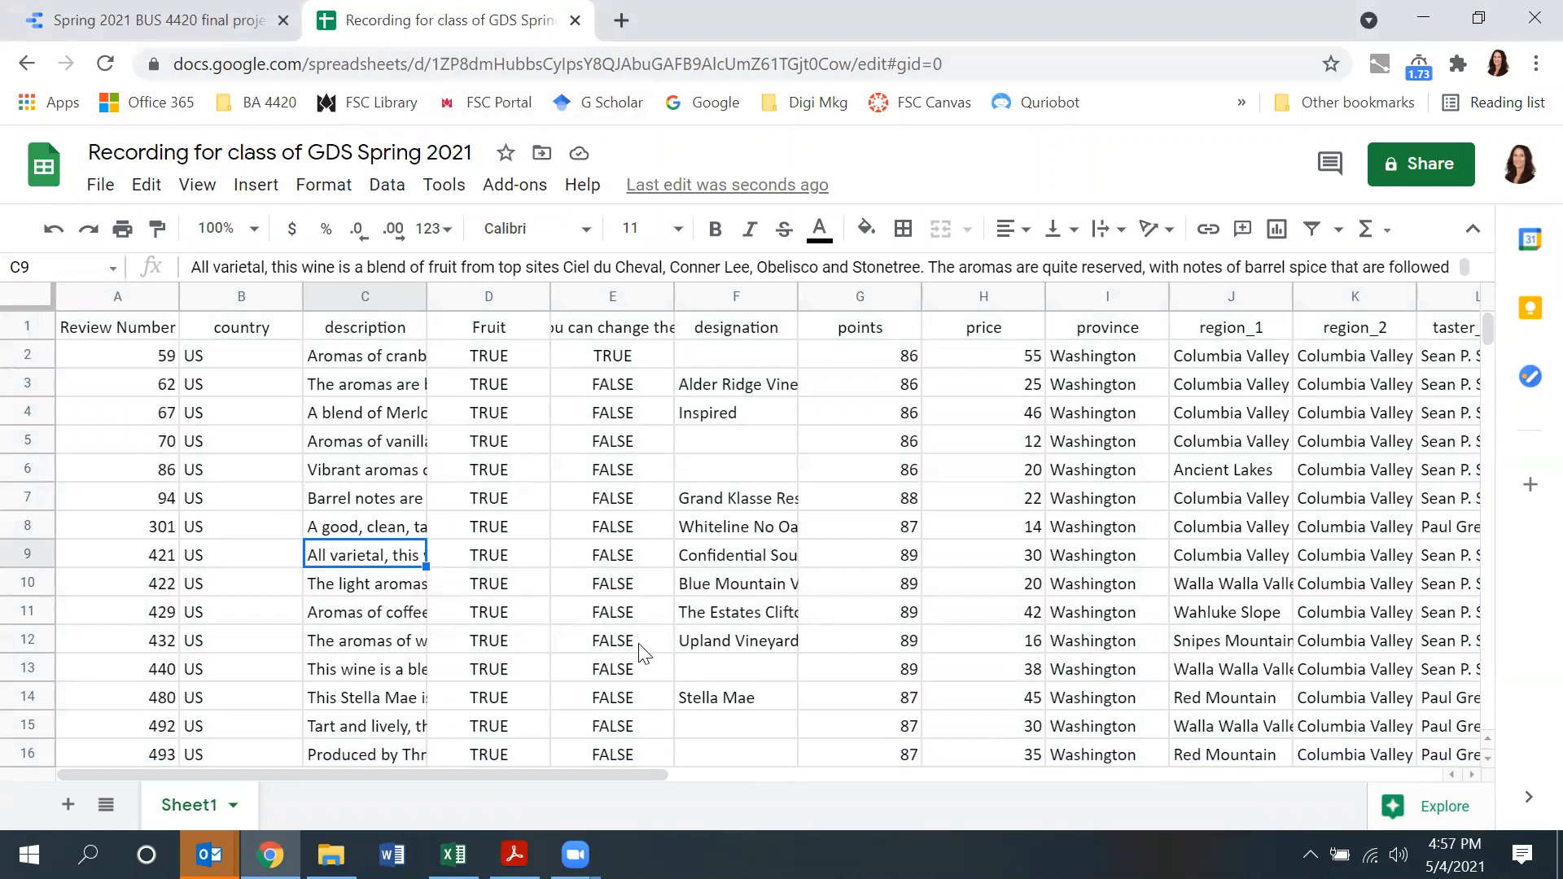
# Step: Switch to Google Data Studio, return to its home page and show the recent data sources
pyautogui.click(189, 15)
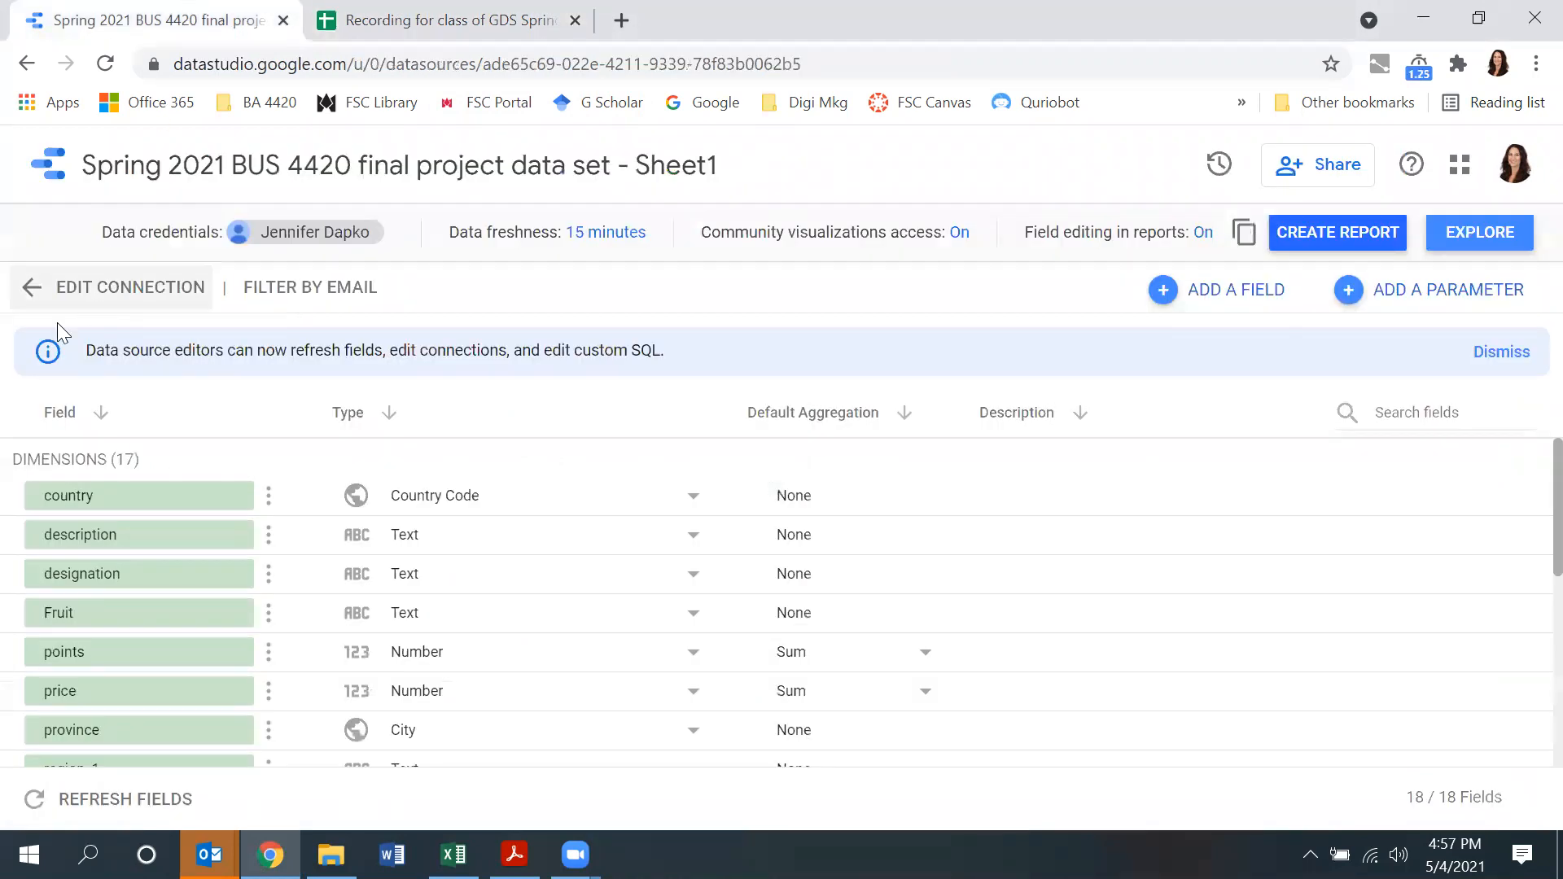
pyautogui.click(42, 165)
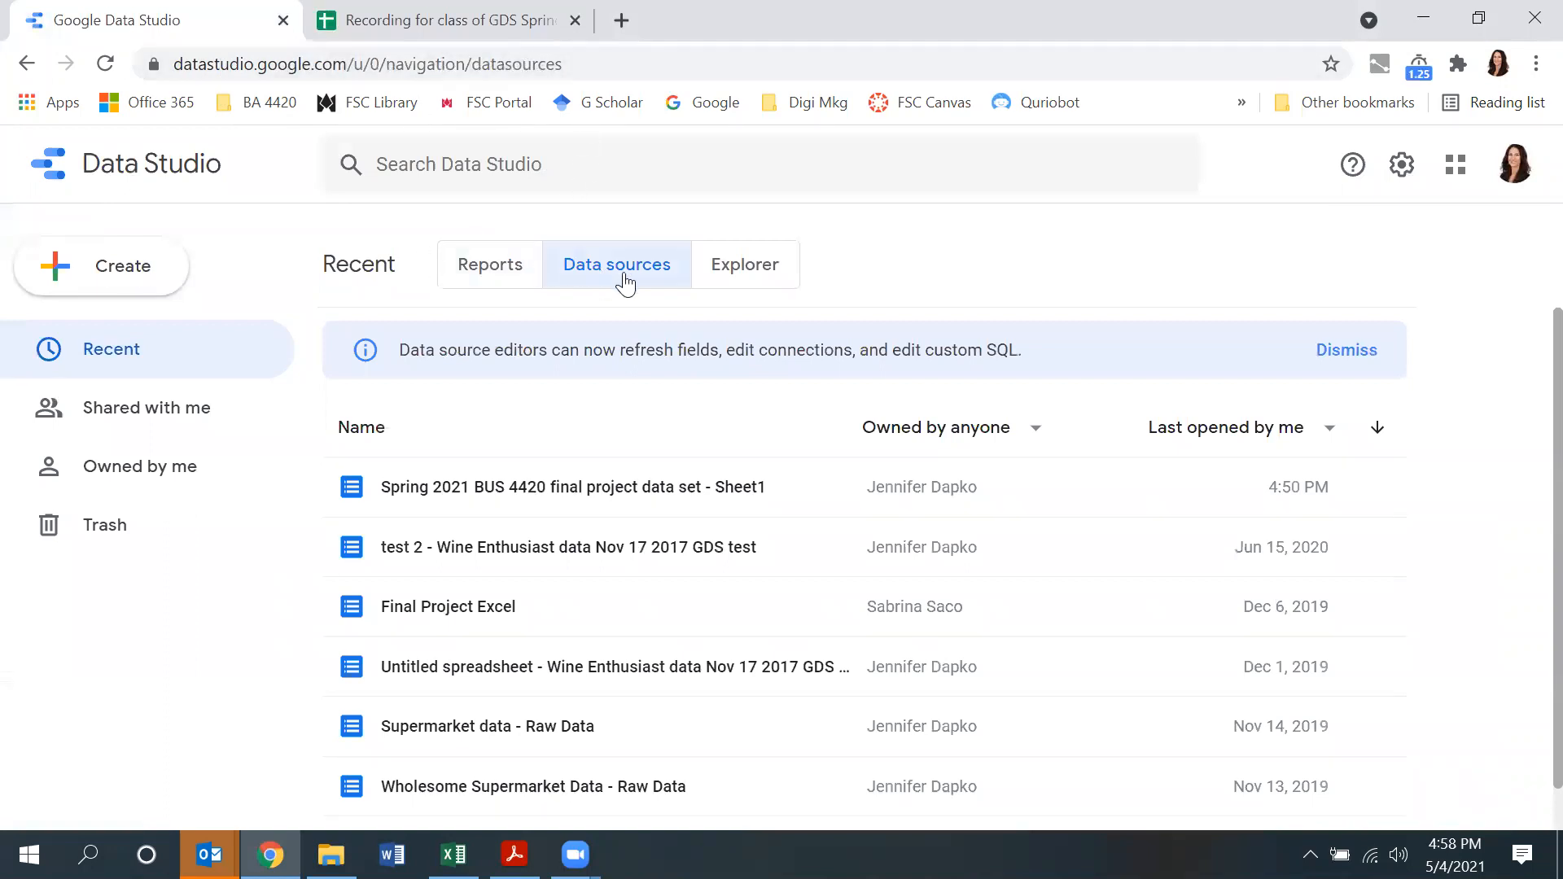
pyautogui.click(511, 269)
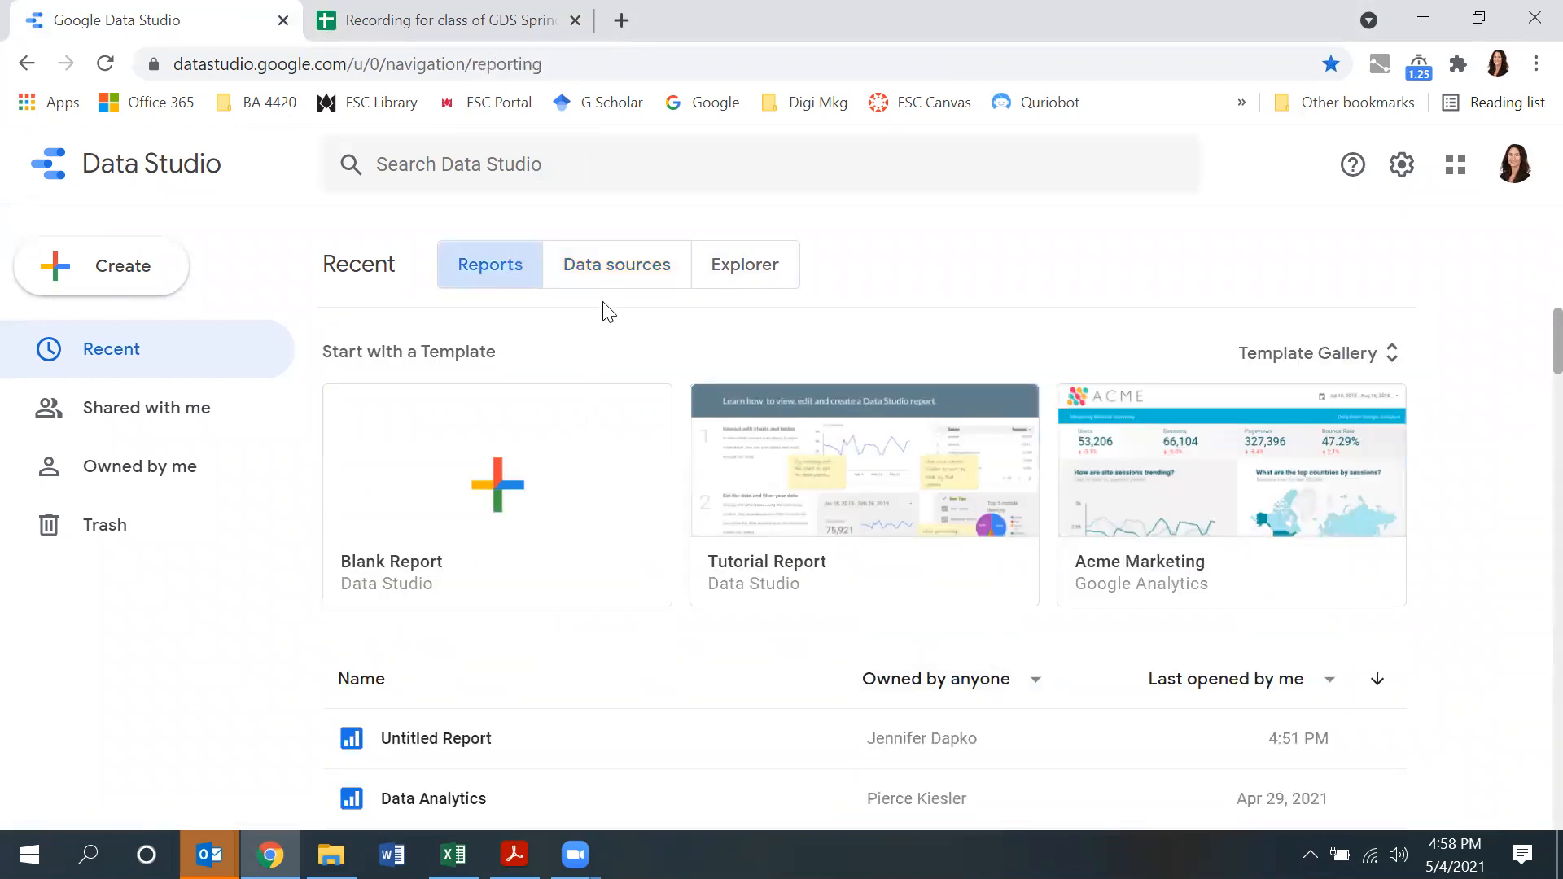
pyautogui.click(611, 273)
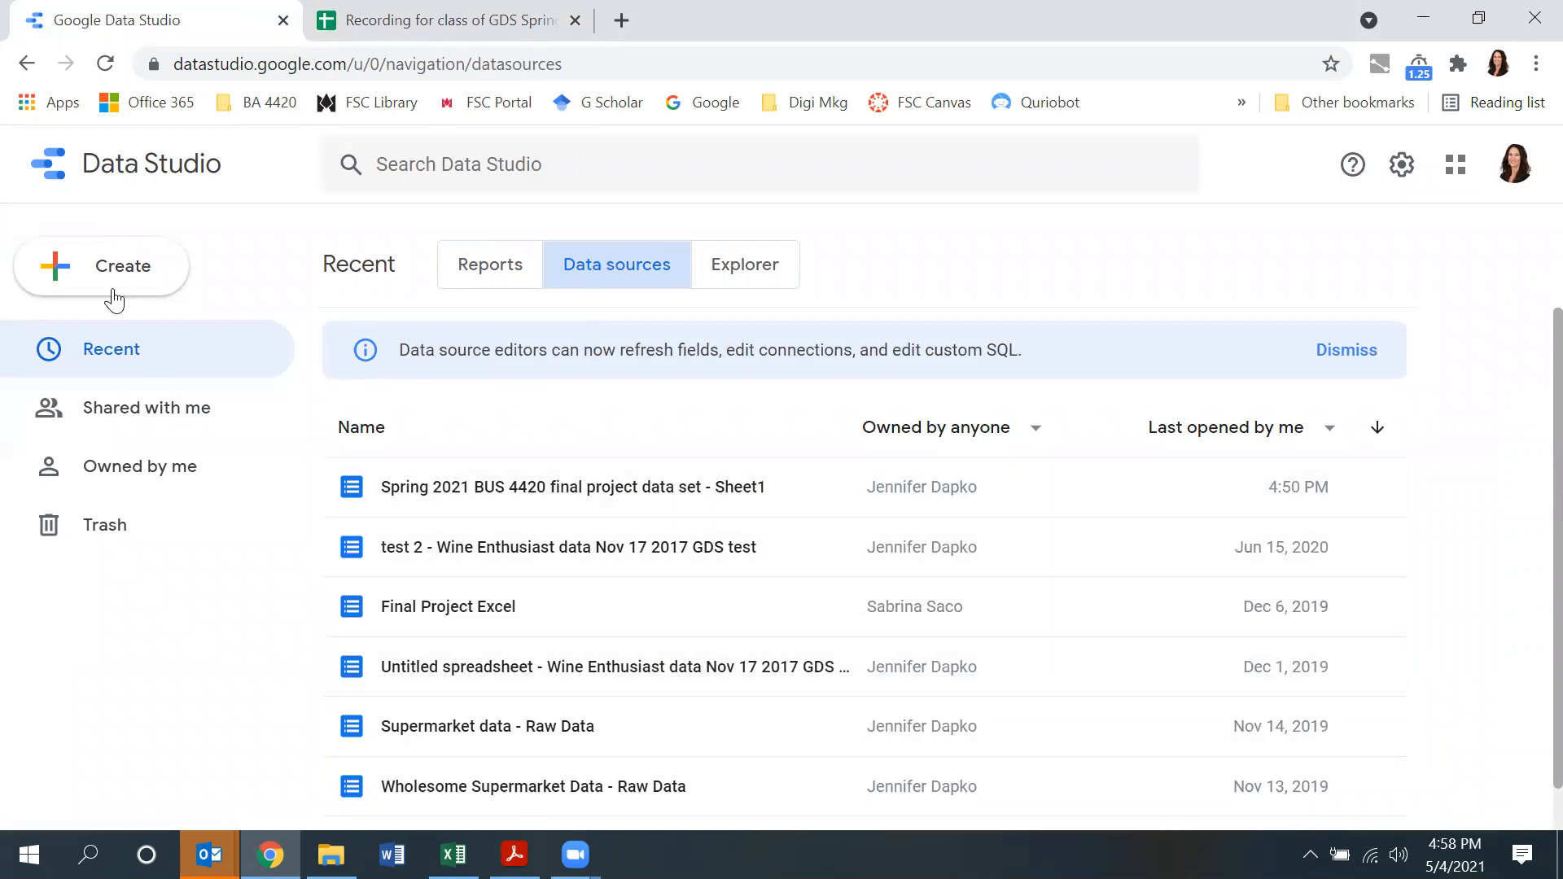
# Step: Start a new data source with the Google Sheets connector, reloading the page to refresh the list of available spreadsheets
pyautogui.click(80, 277)
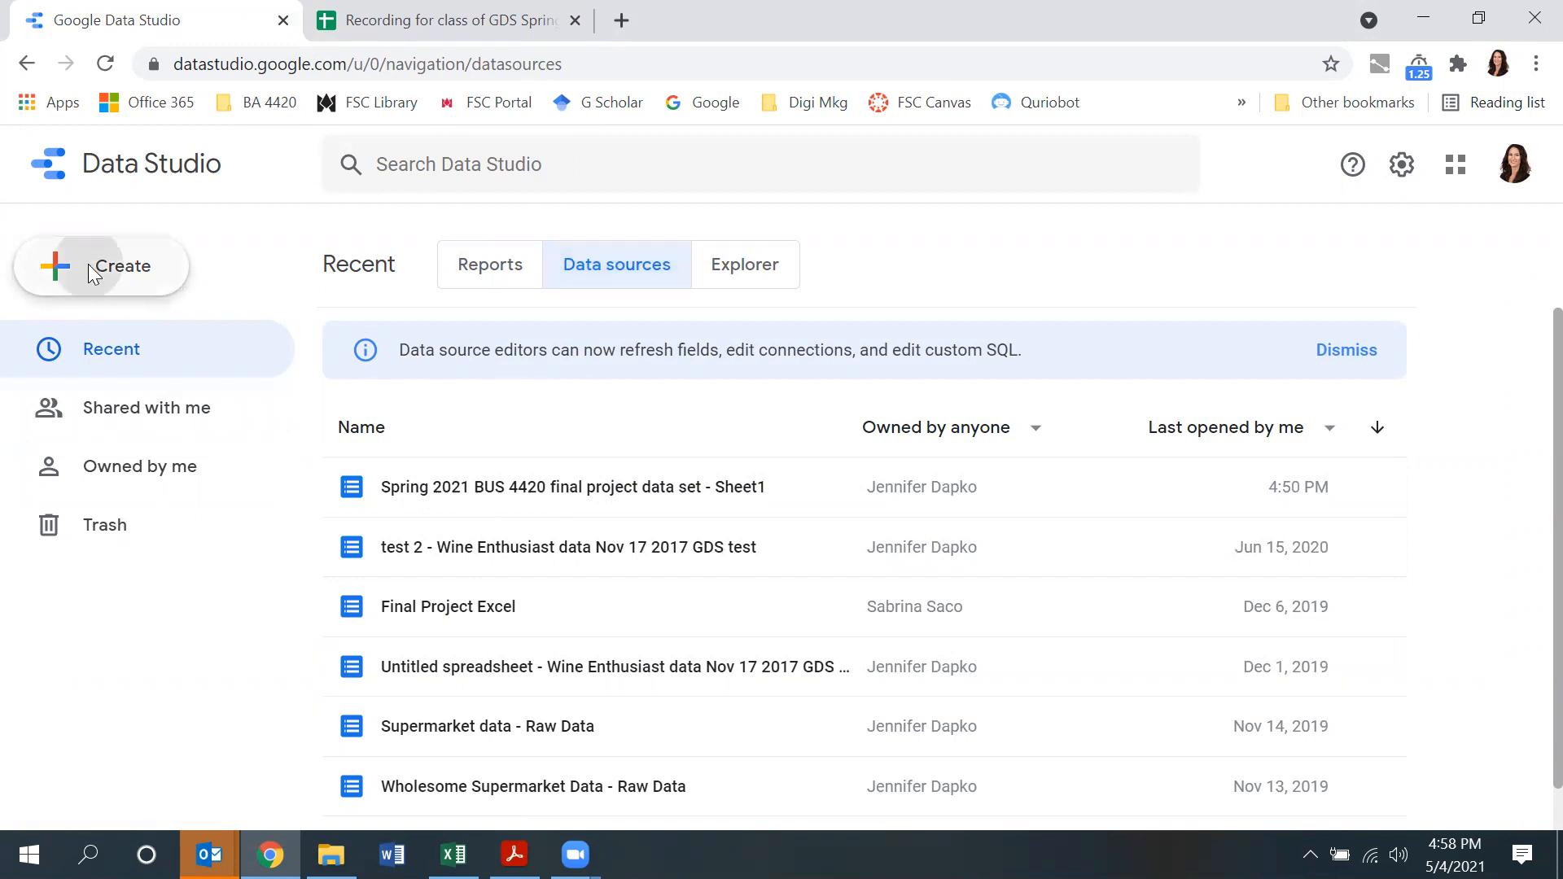
pyautogui.click(99, 383)
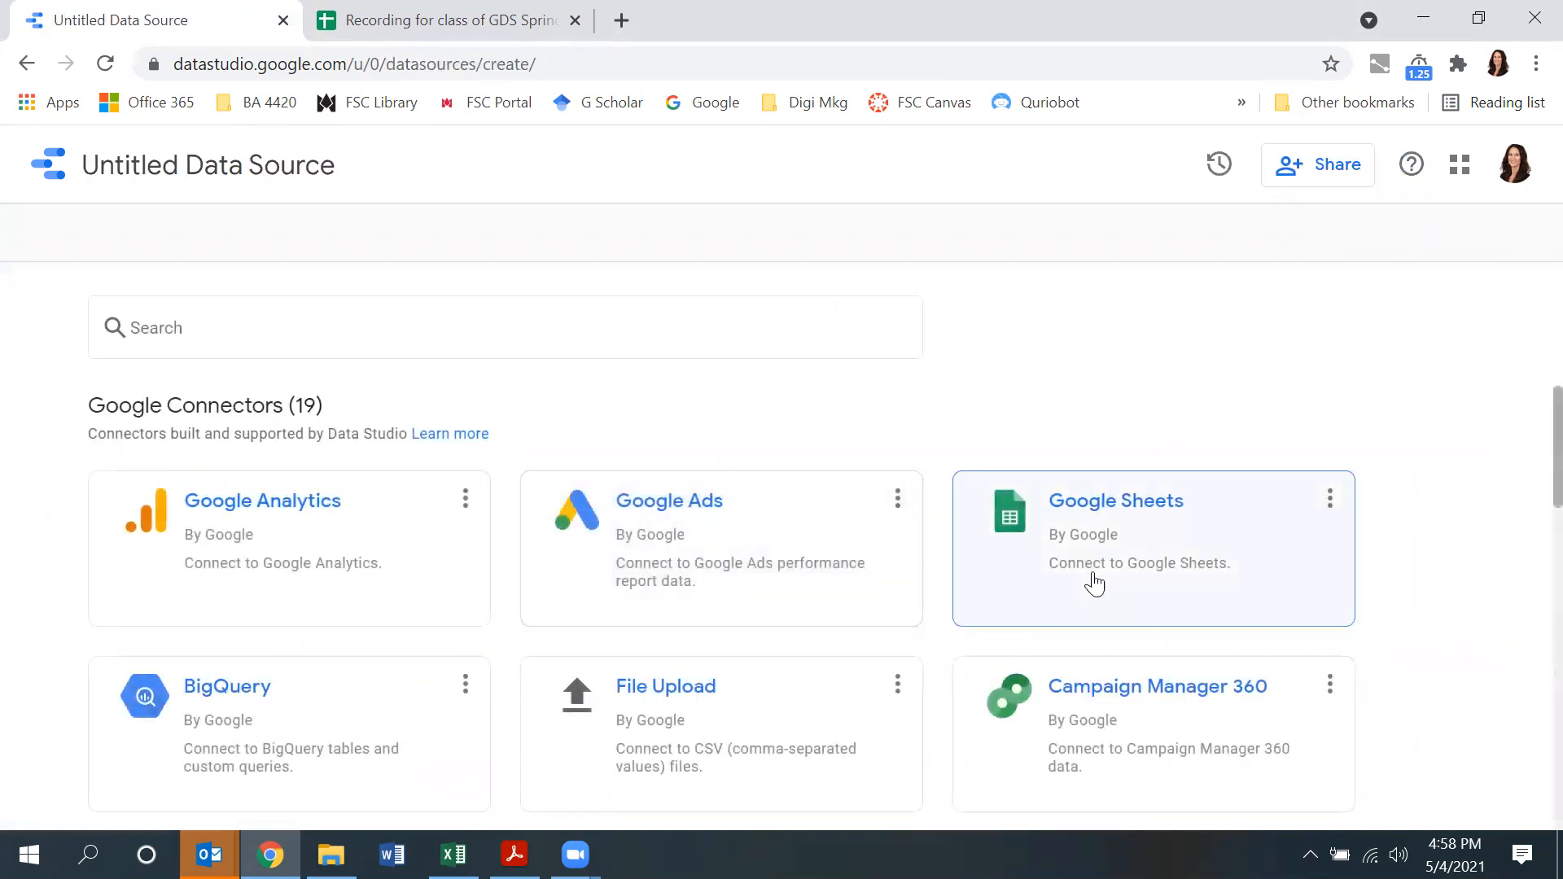
pyautogui.click(1107, 548)
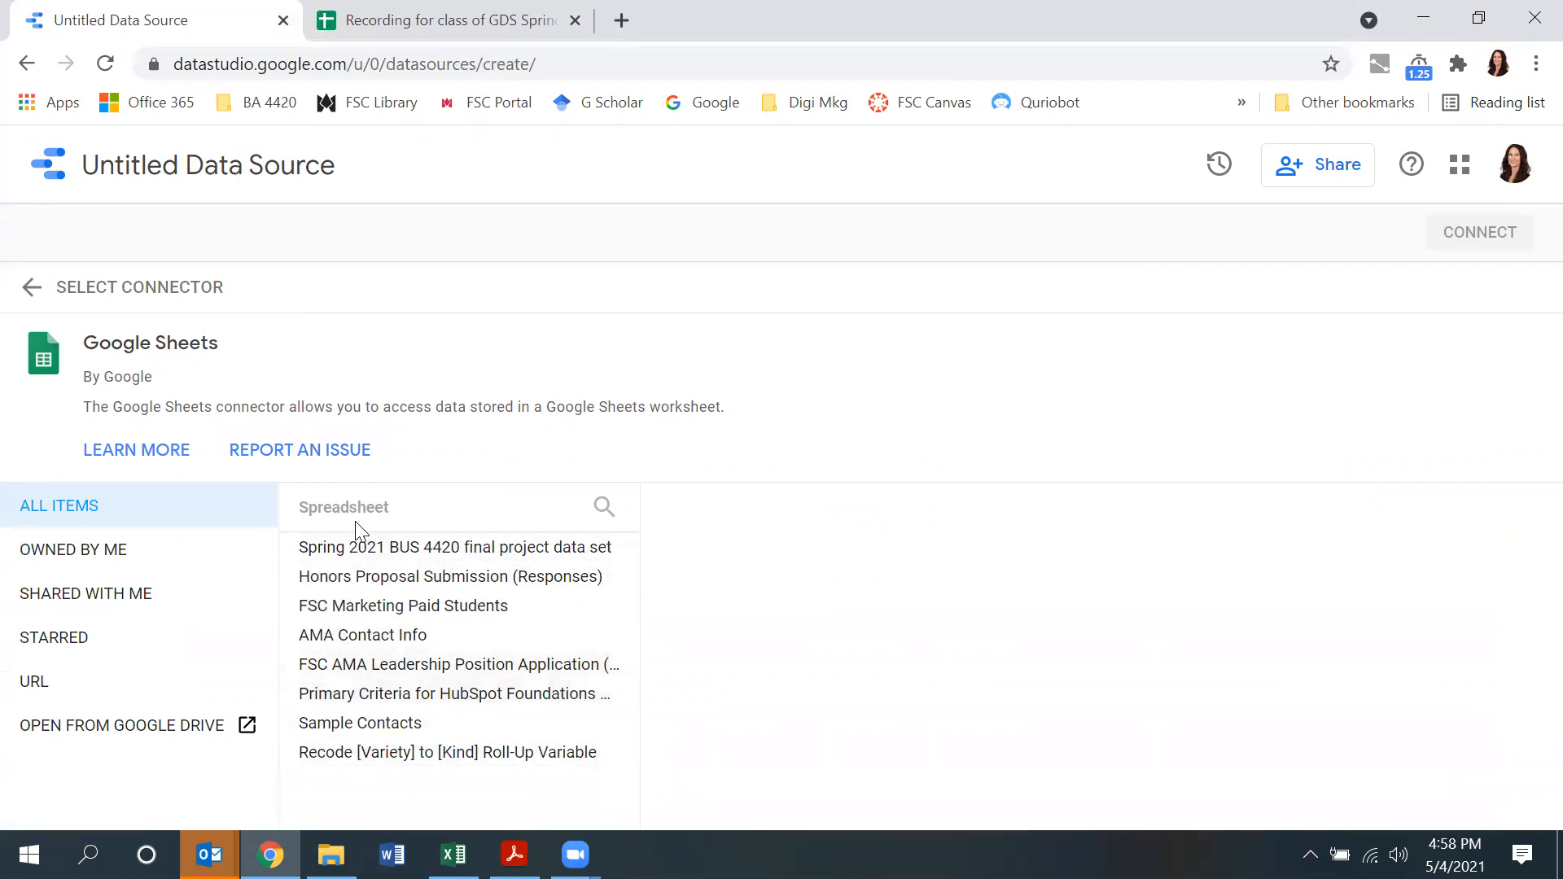
pyautogui.click(105, 63)
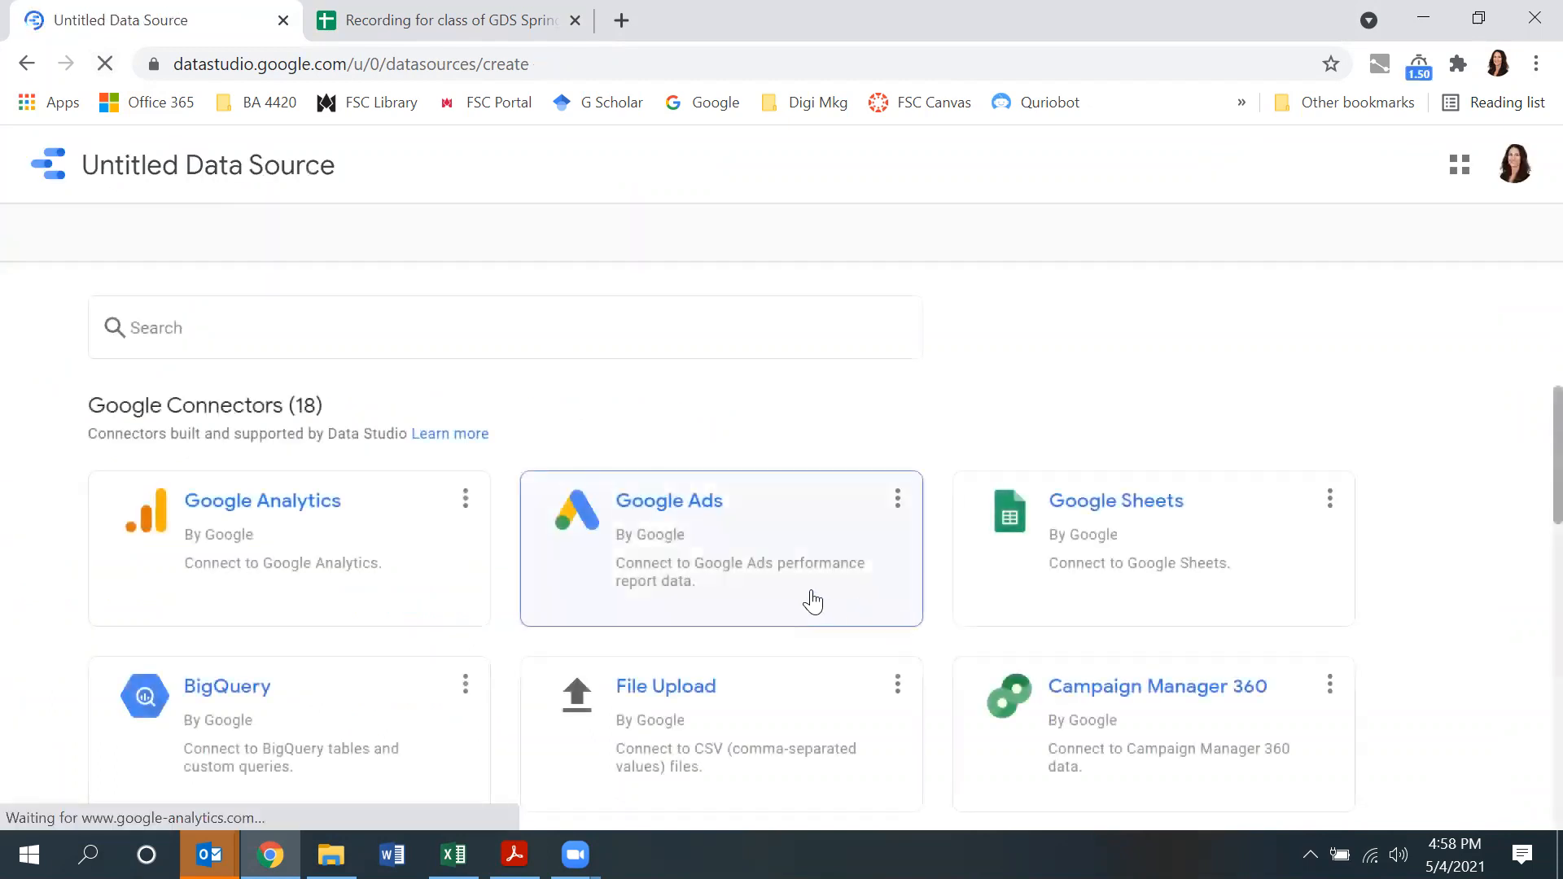
pyautogui.click(1101, 547)
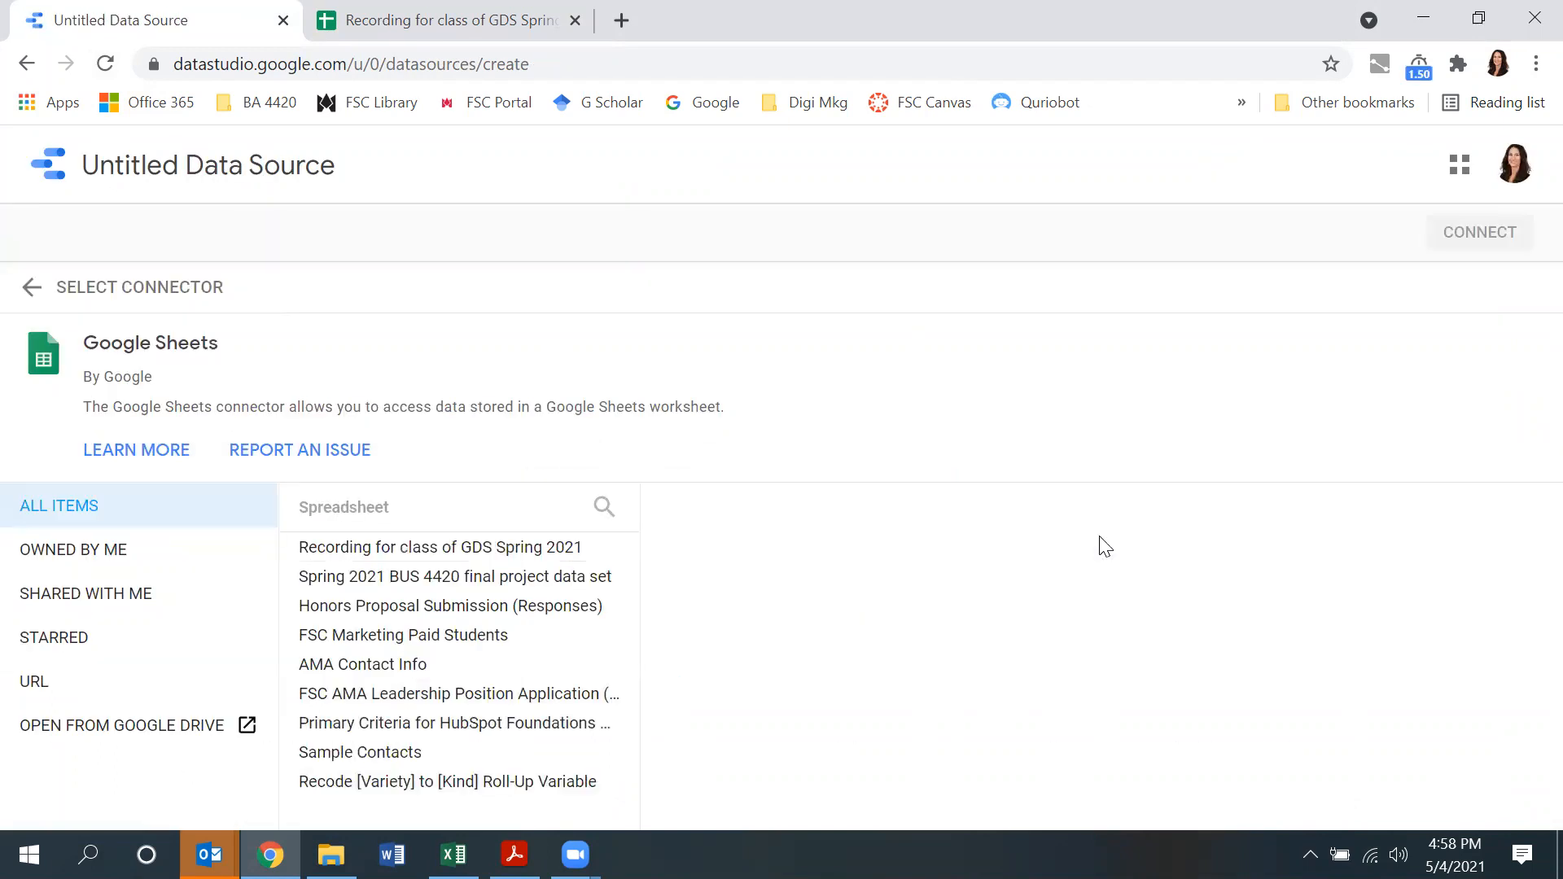
# Step: Connect Sheet1 of "Recording for class of GDS Spring 2021" with the first row as headers, excluding hidden and filtered cells
pyautogui.click(351, 558)
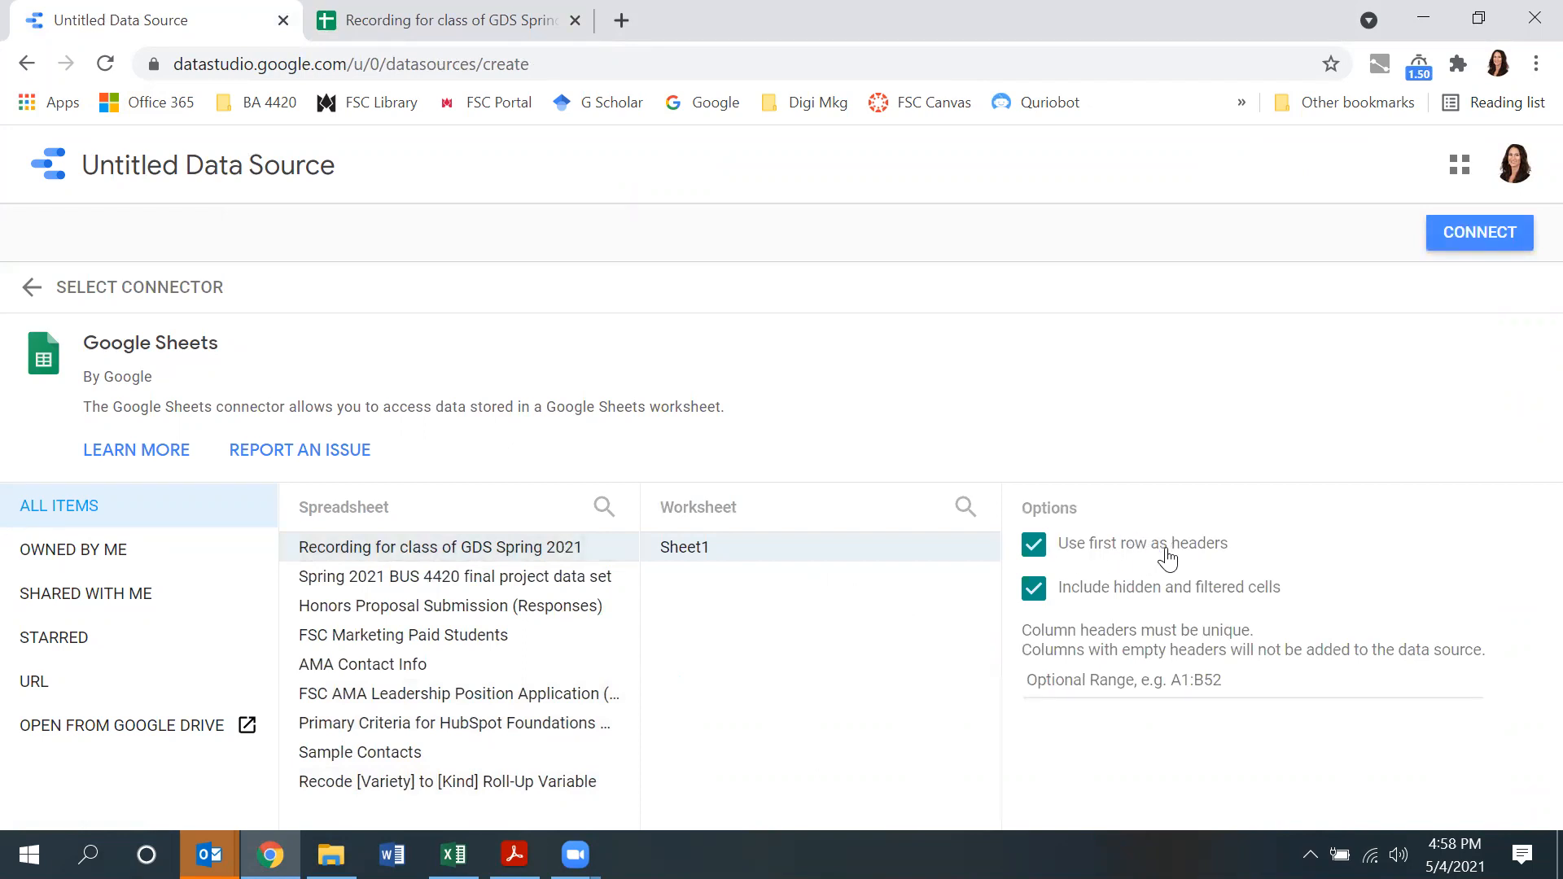
pyautogui.click(1035, 593)
pyautogui.click(1462, 251)
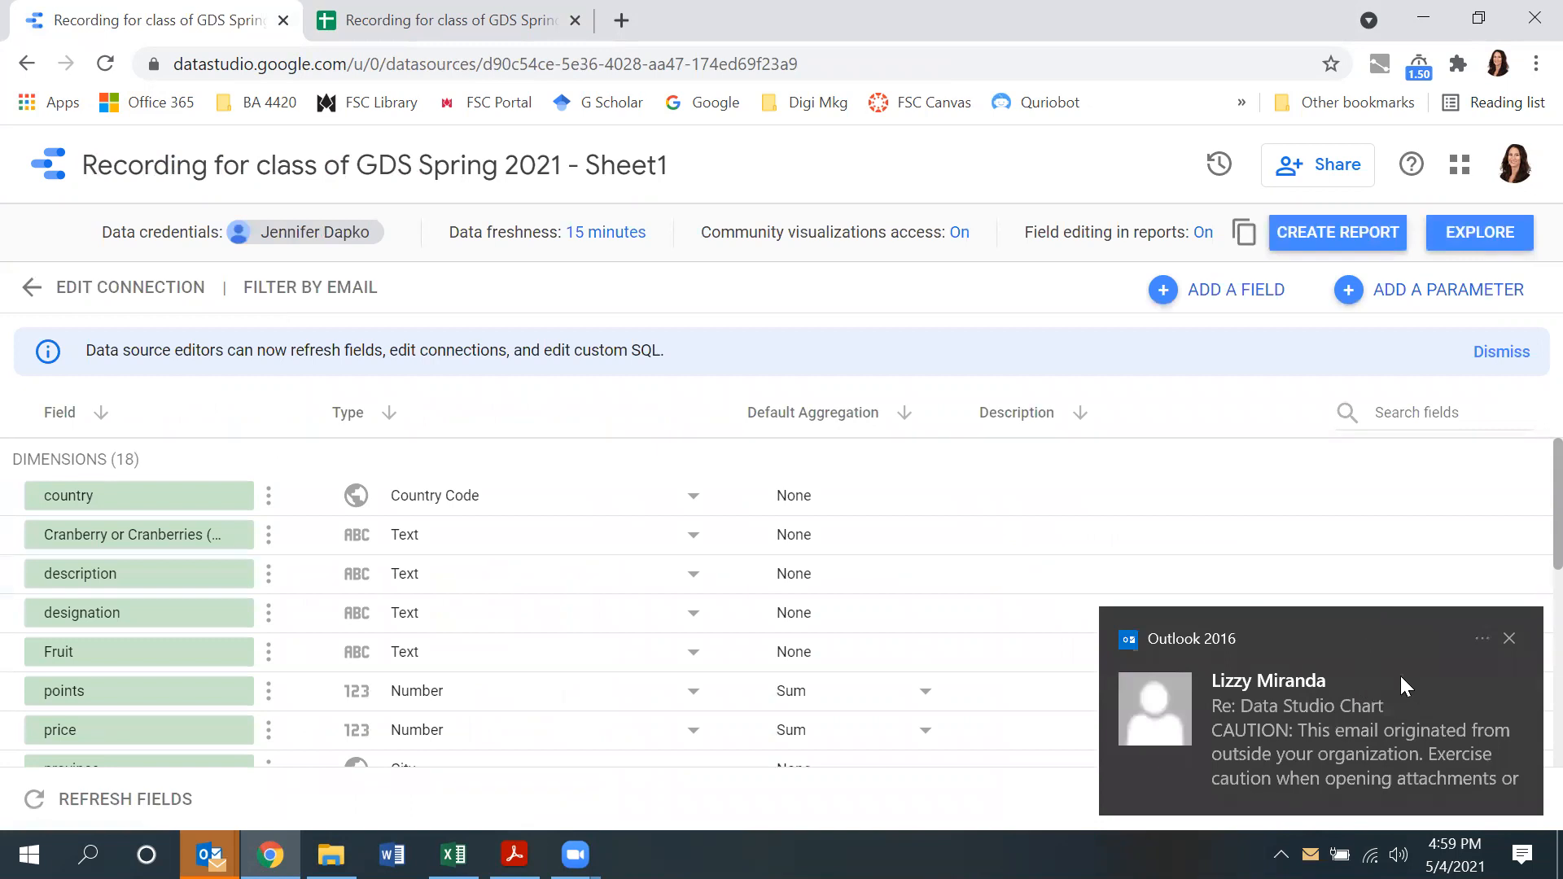
# Step: Review the data source's fields, then create a report from it and add the data to the report
pyautogui.click(1509, 639)
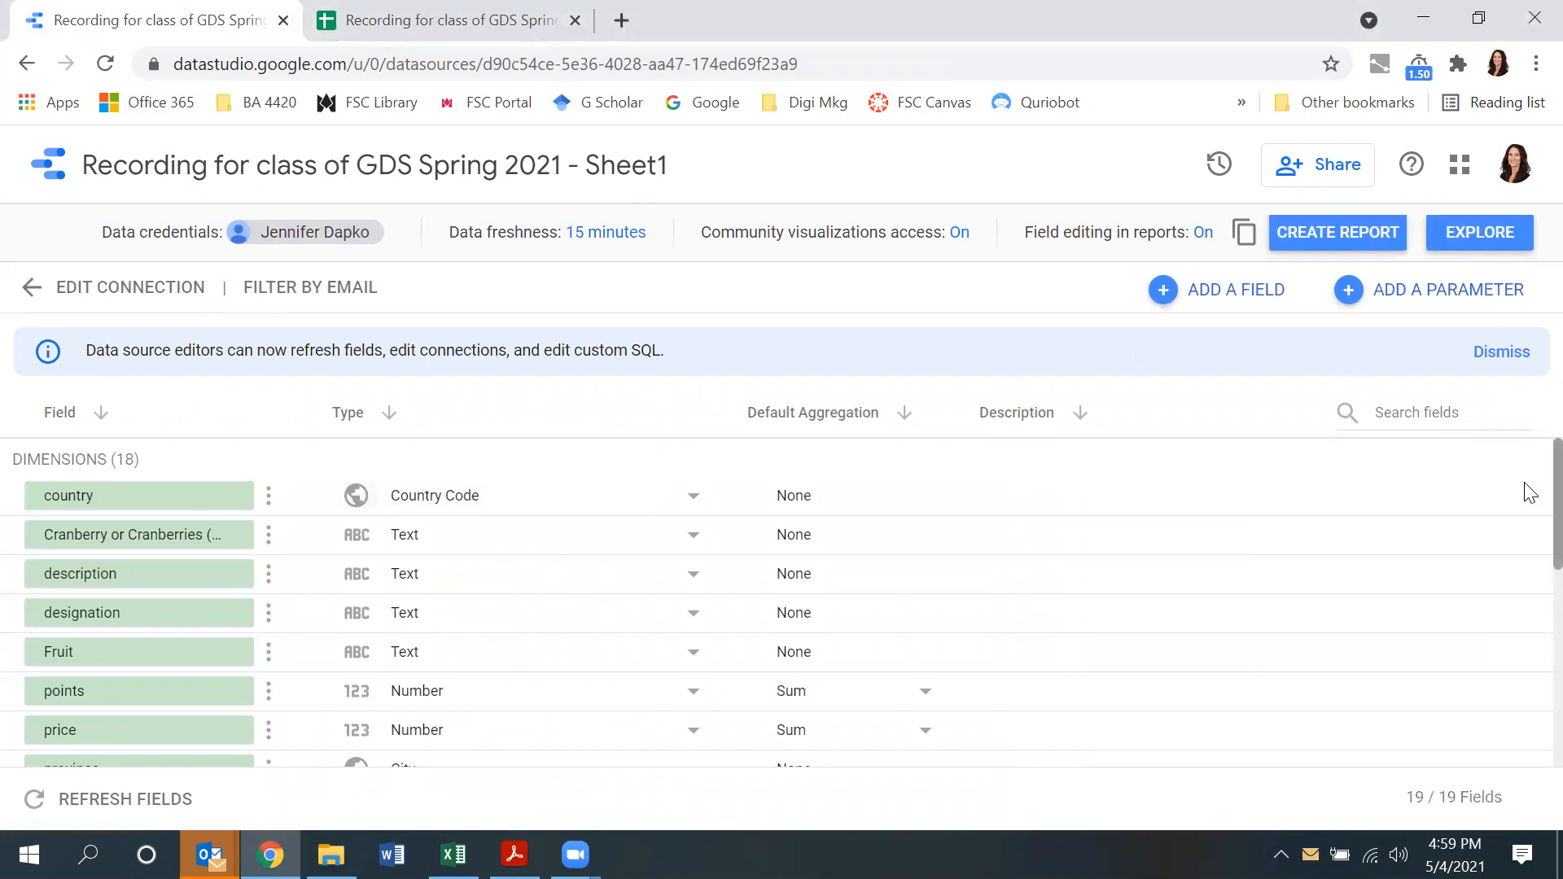
pyautogui.scroll(-6, 1525, 558)
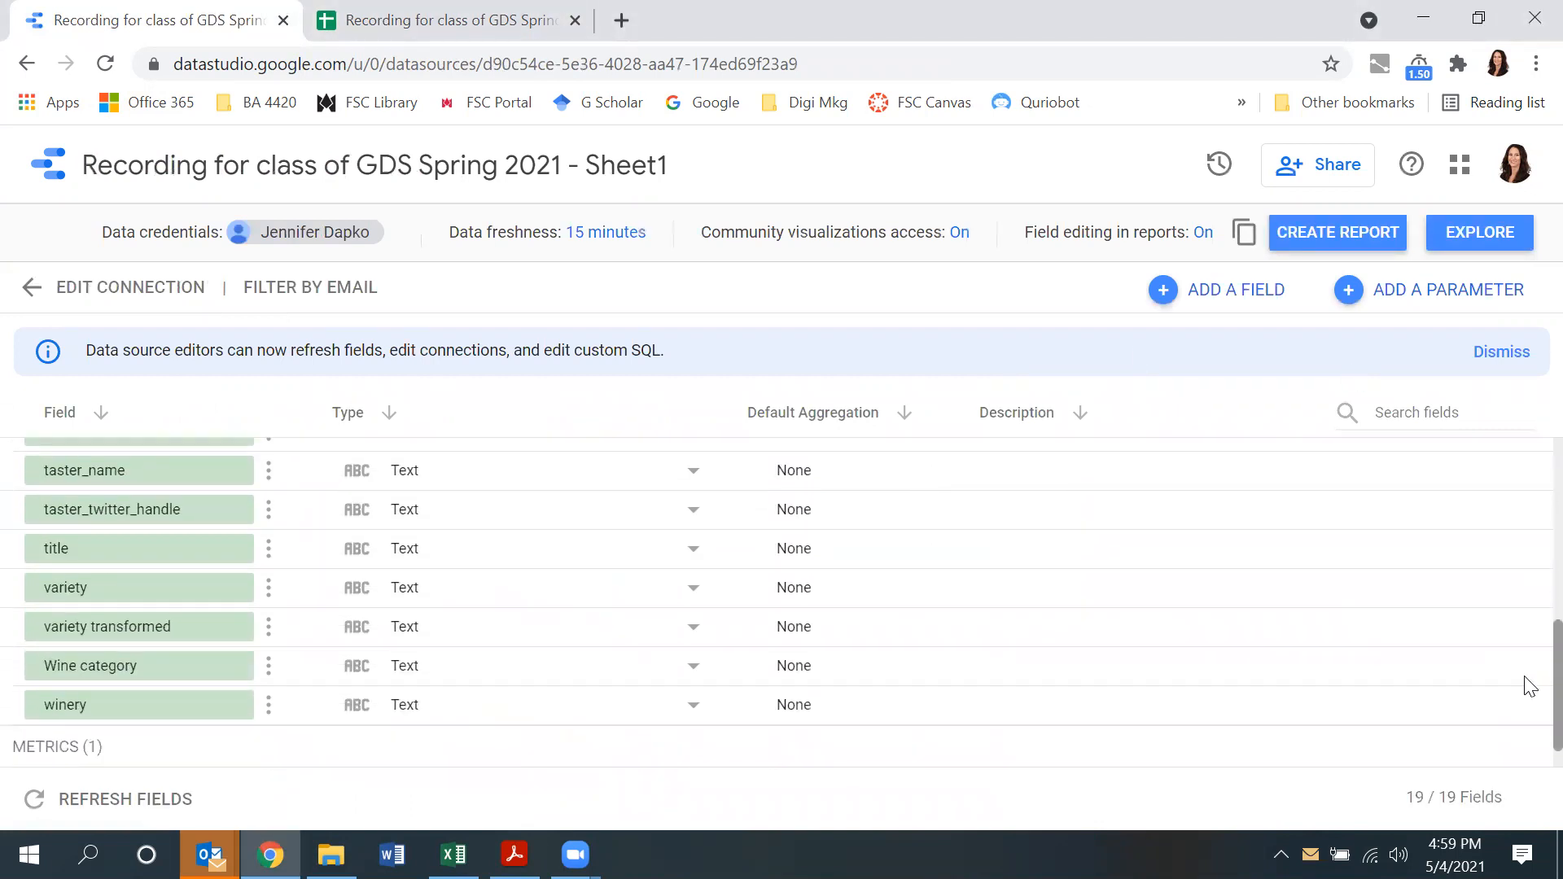
pyautogui.scroll(3, 1527, 610)
pyautogui.scroll(4, 1527, 551)
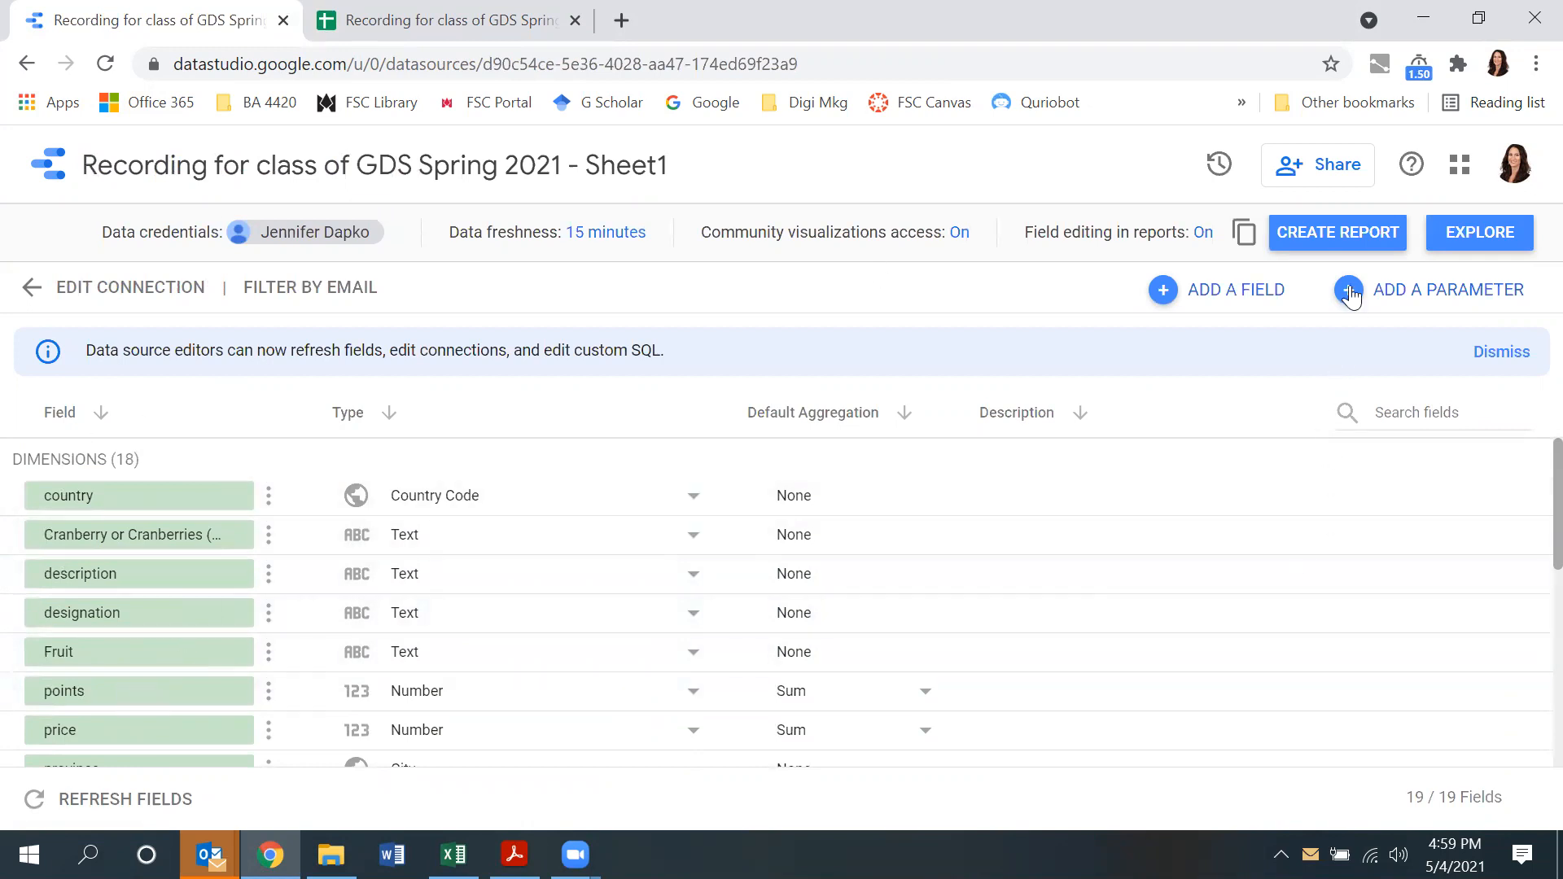
pyautogui.click(1314, 236)
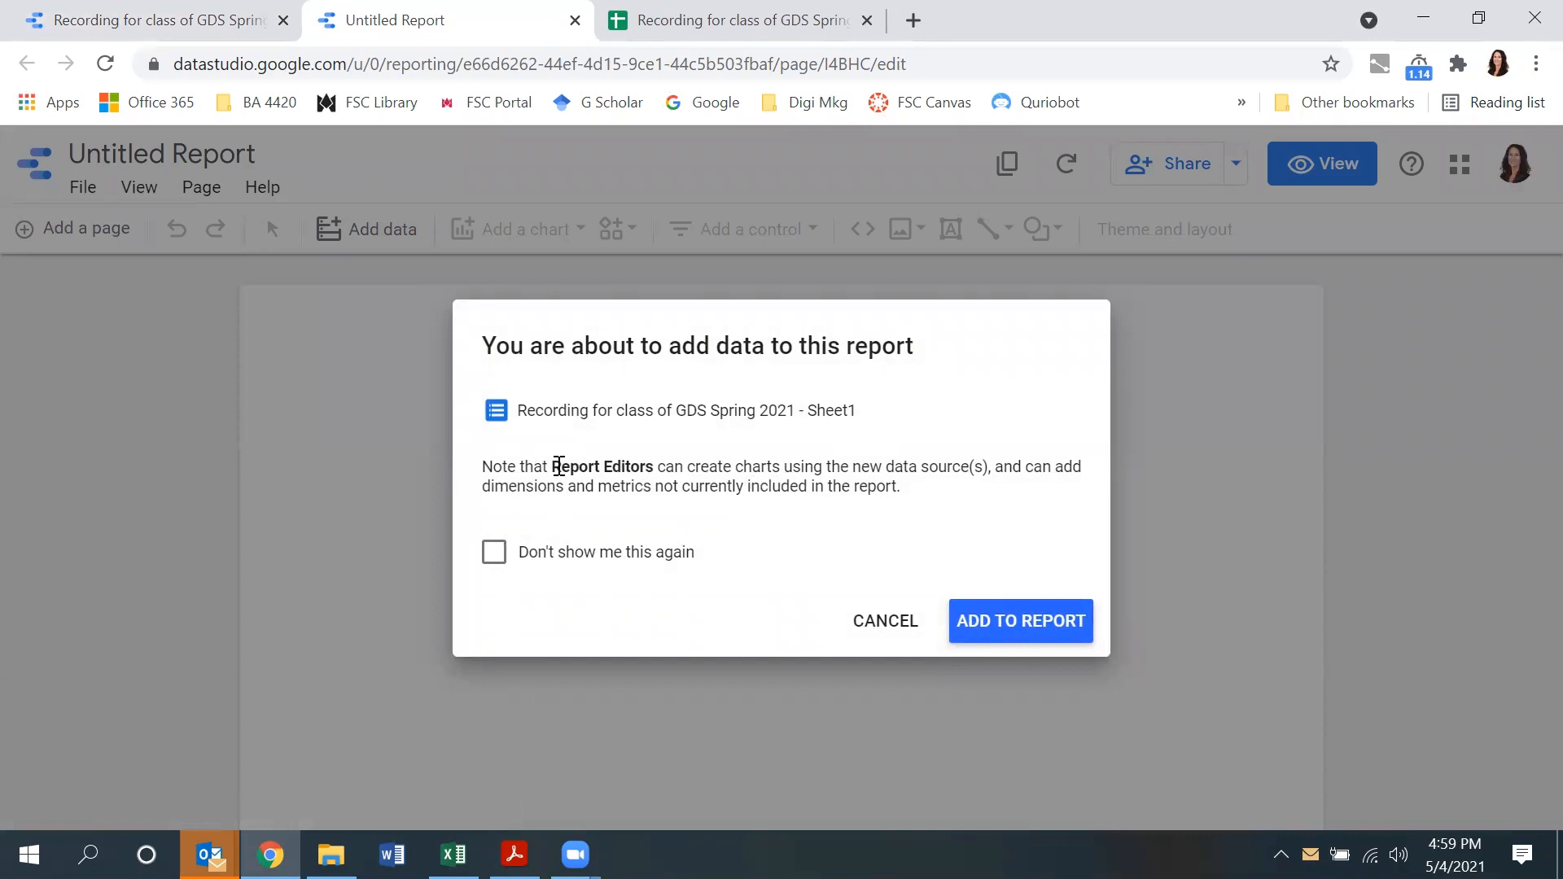
pyautogui.click(1031, 636)
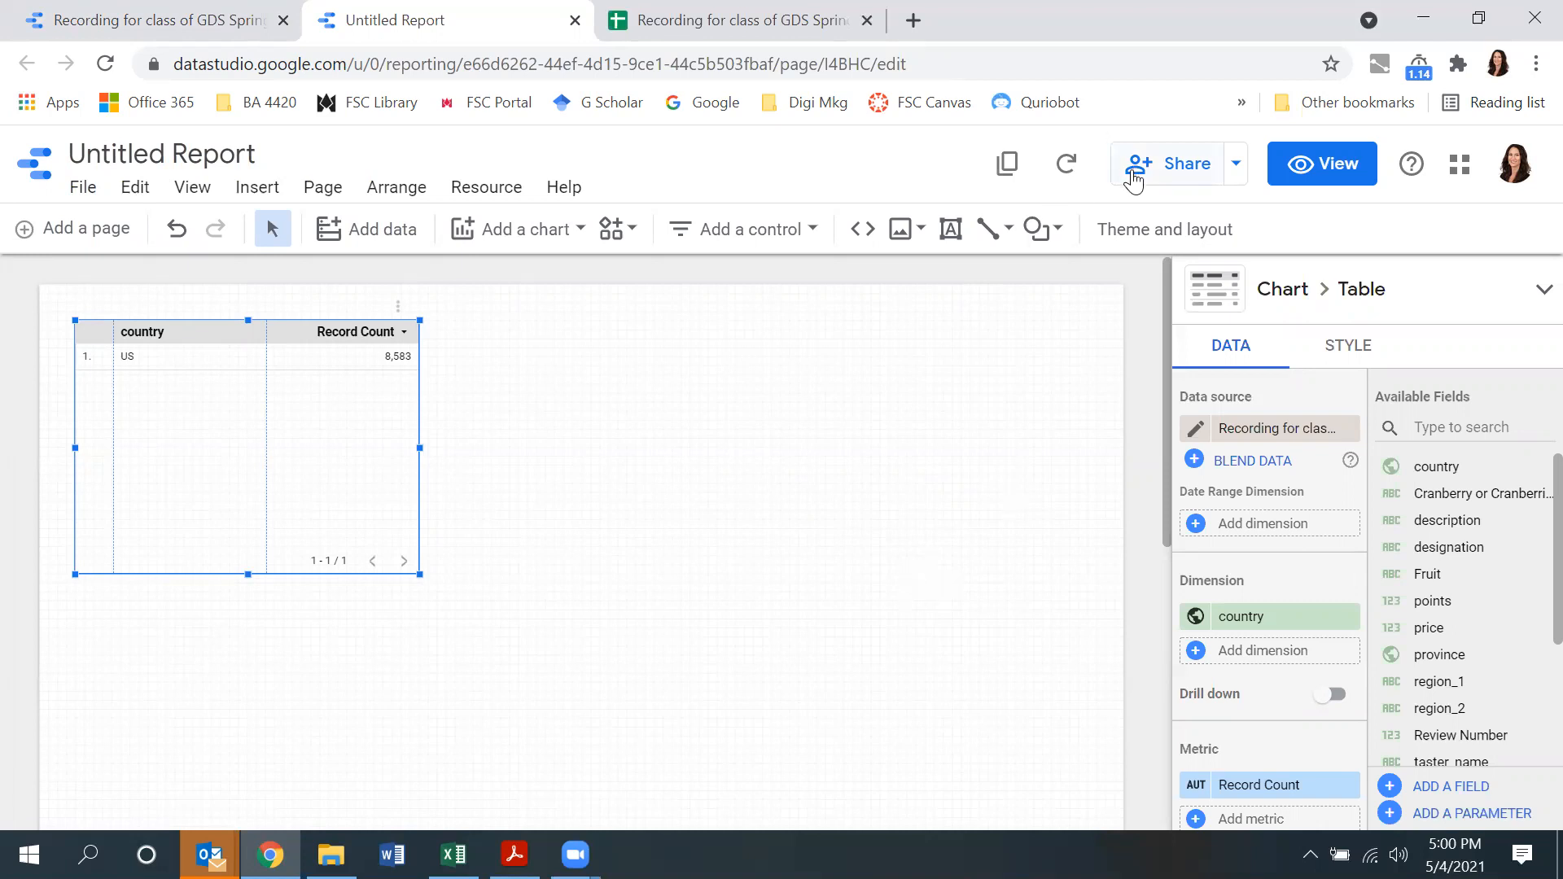
# Step: Set the report's link sharing to "Anyone on the Internet can find and edit", save the access change and close the sharing settings
pyautogui.click(1239, 166)
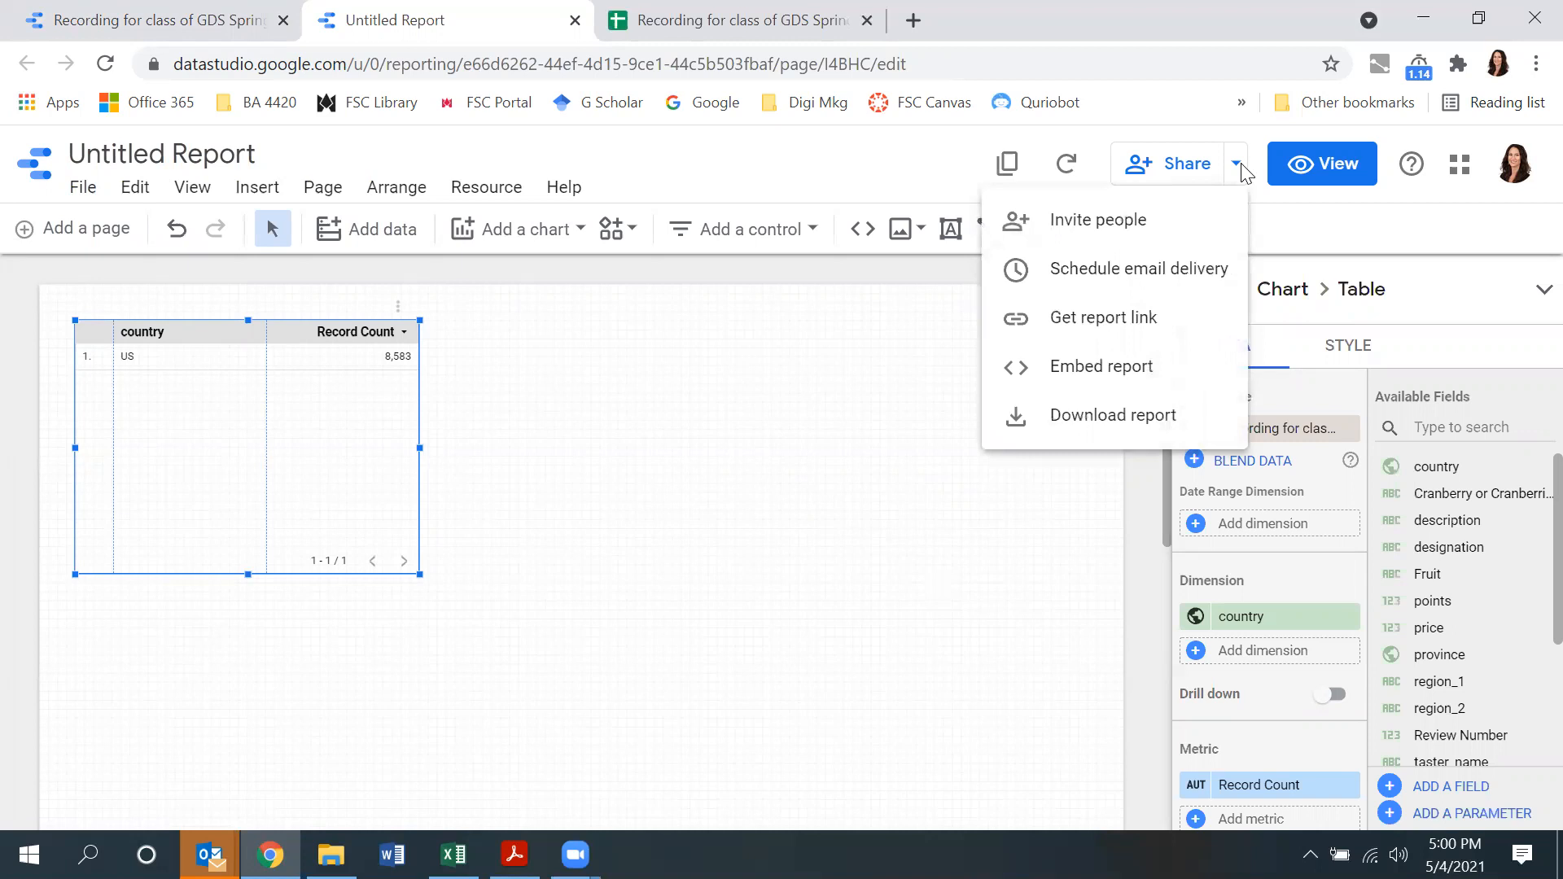
pyautogui.click(1188, 172)
pyautogui.click(1188, 173)
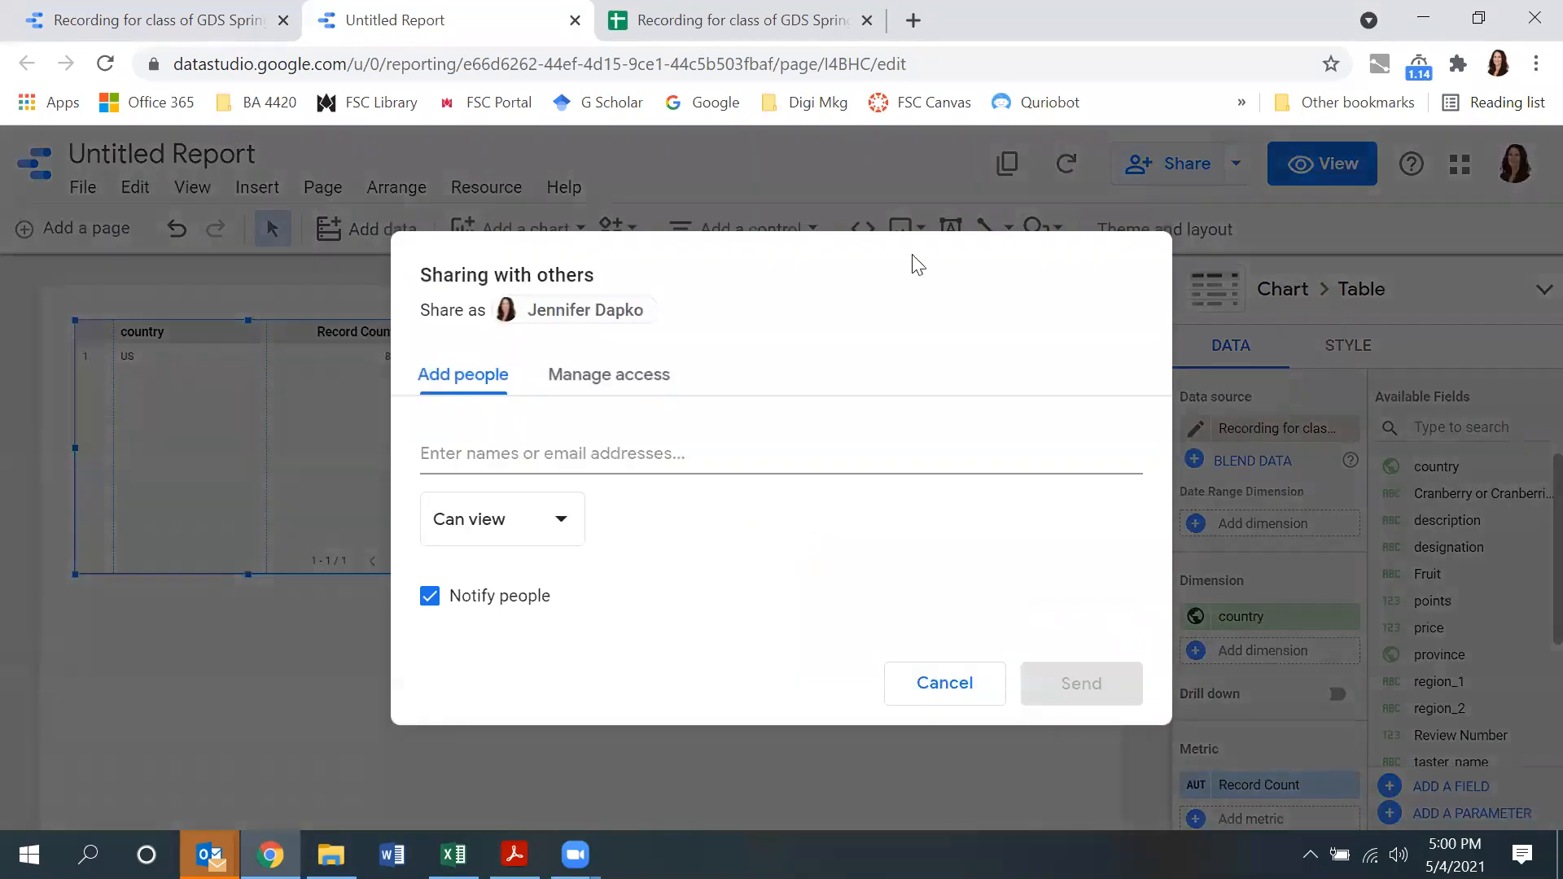
pyautogui.click(616, 358)
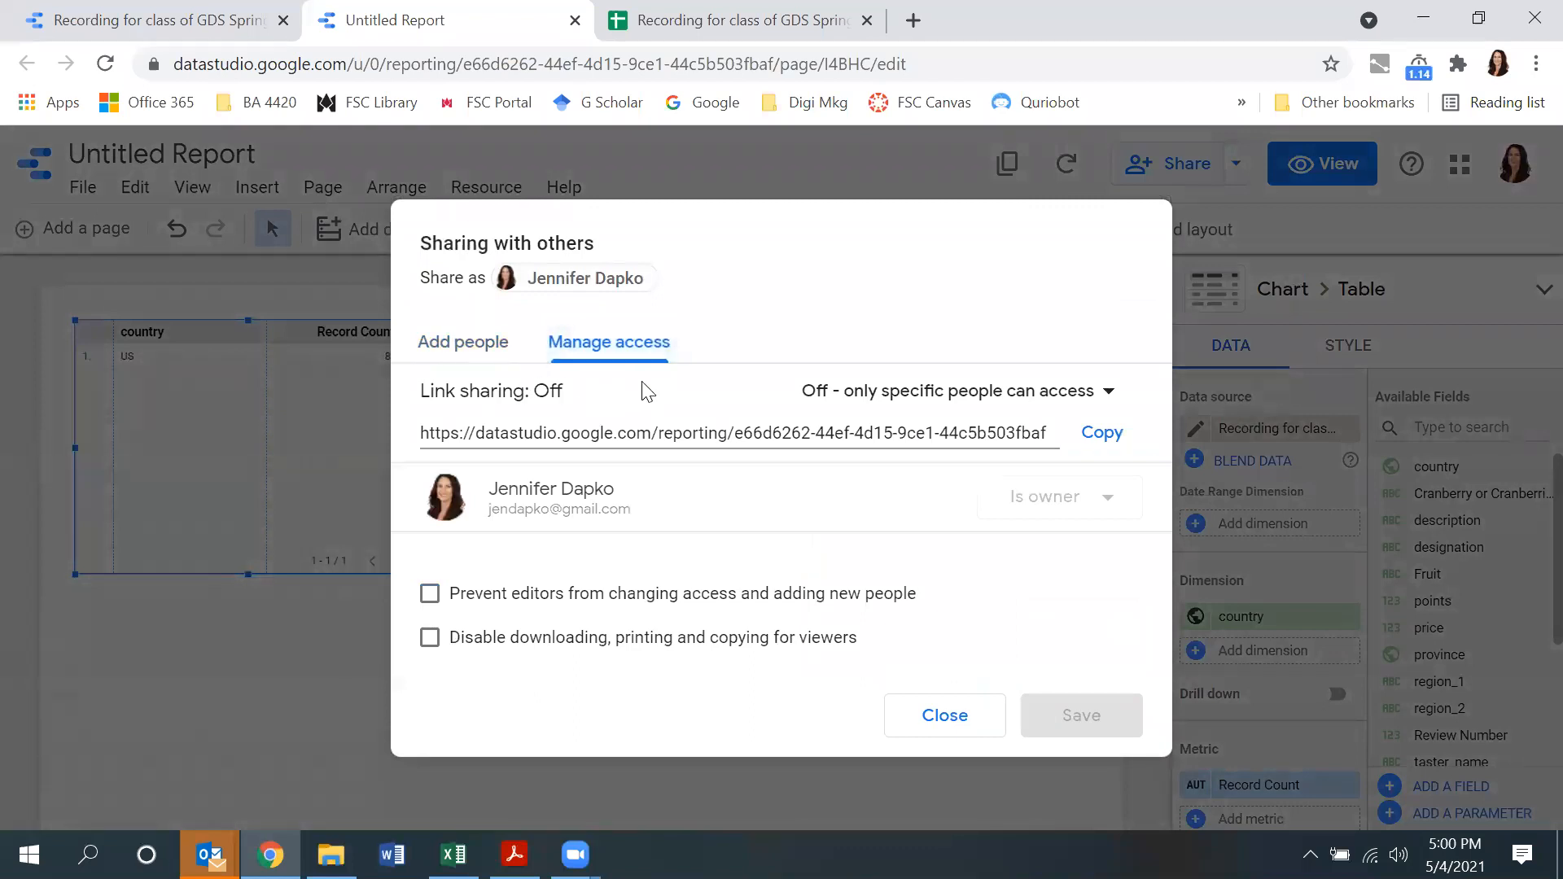
pyautogui.click(942, 394)
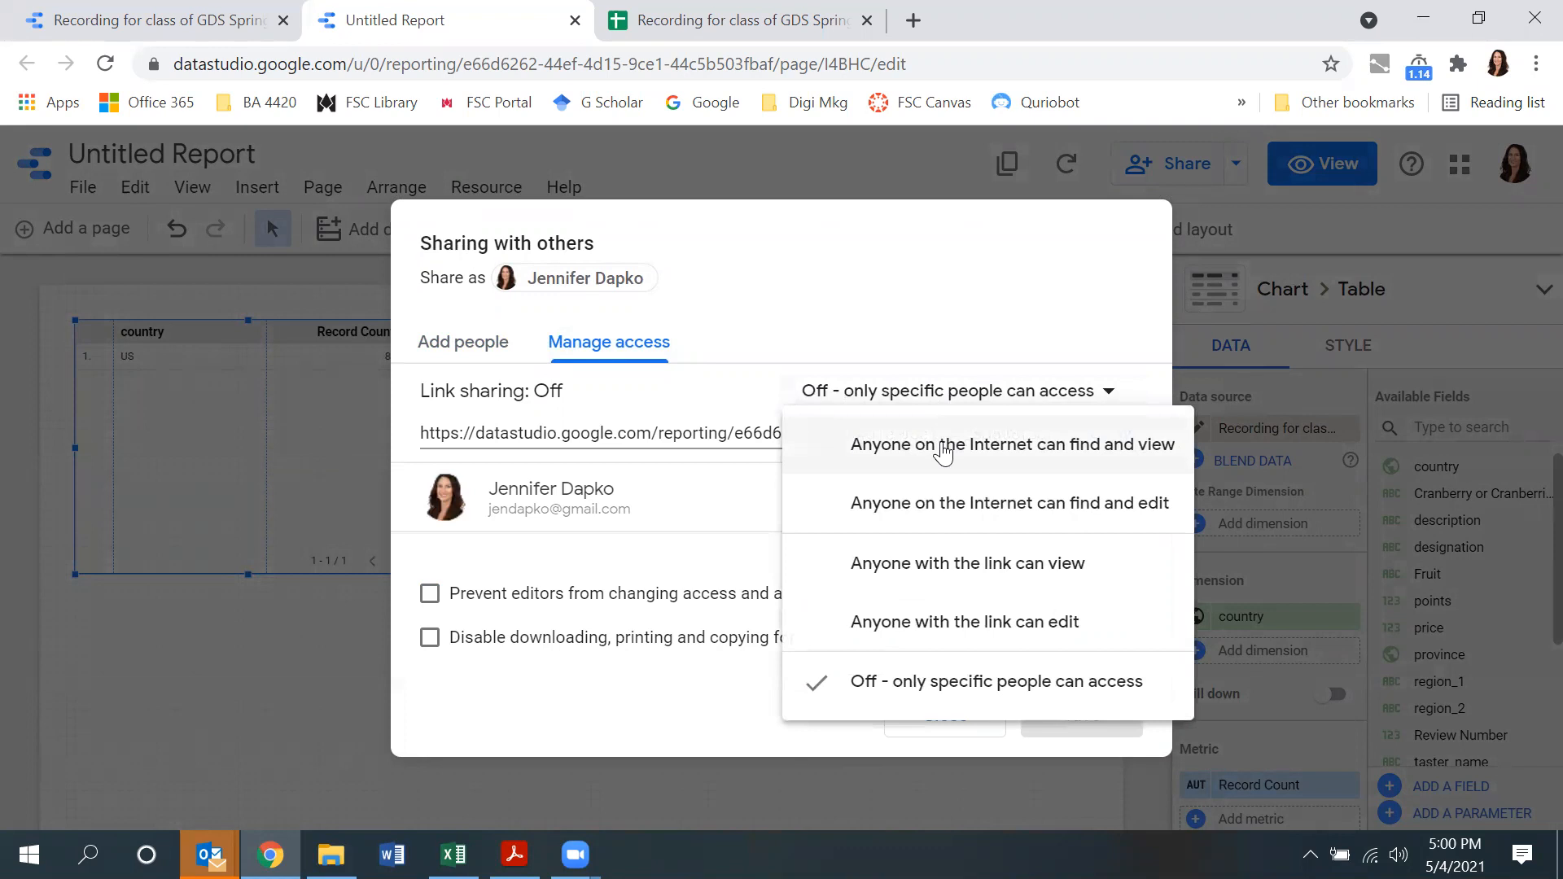
pyautogui.click(944, 453)
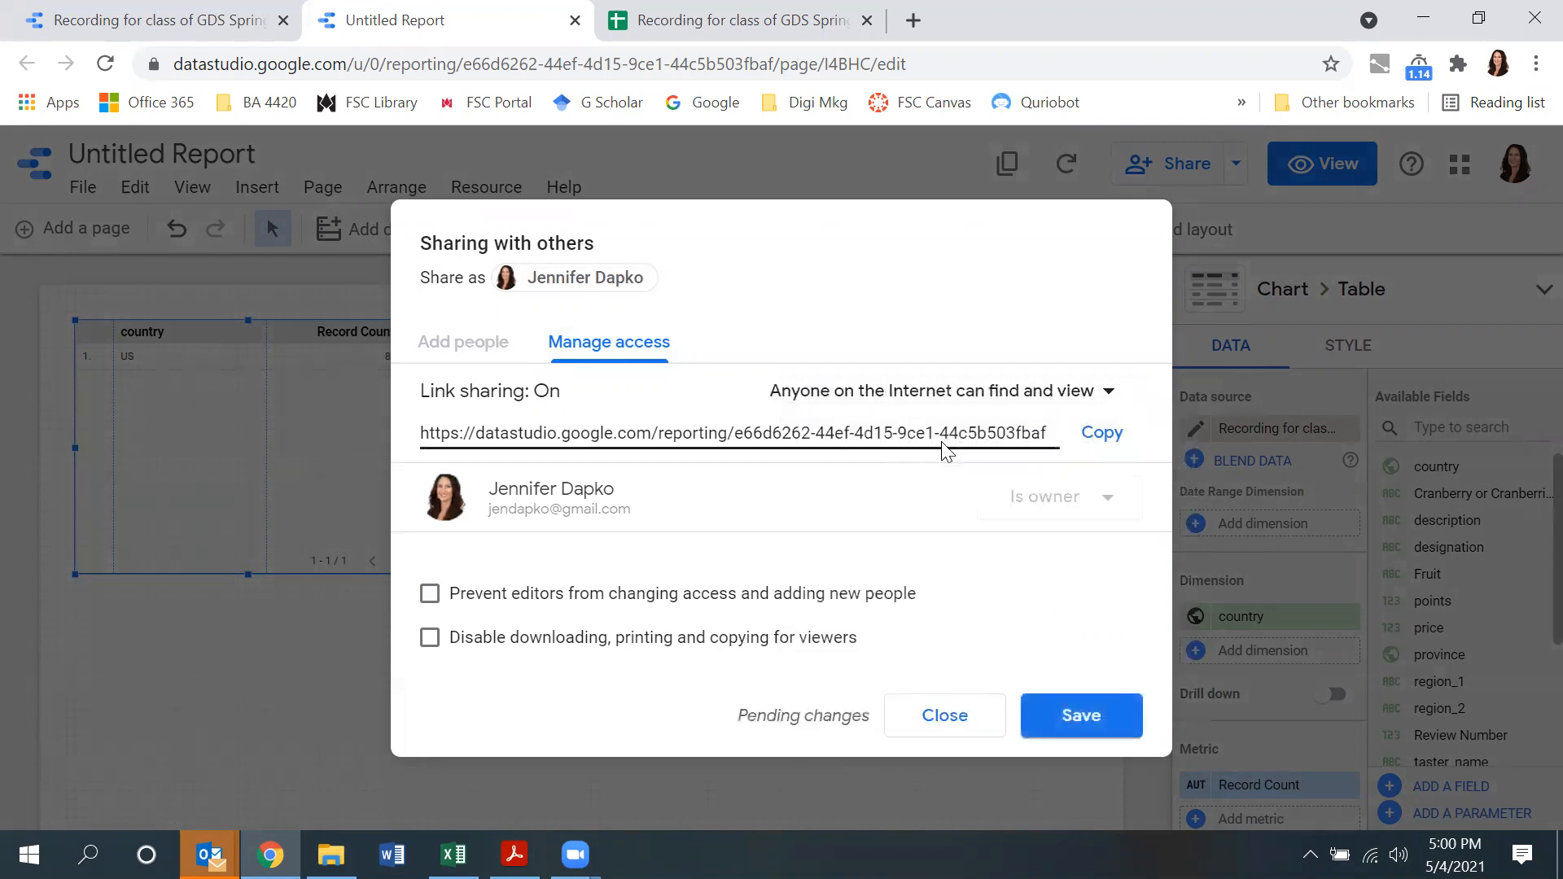
pyautogui.click(948, 392)
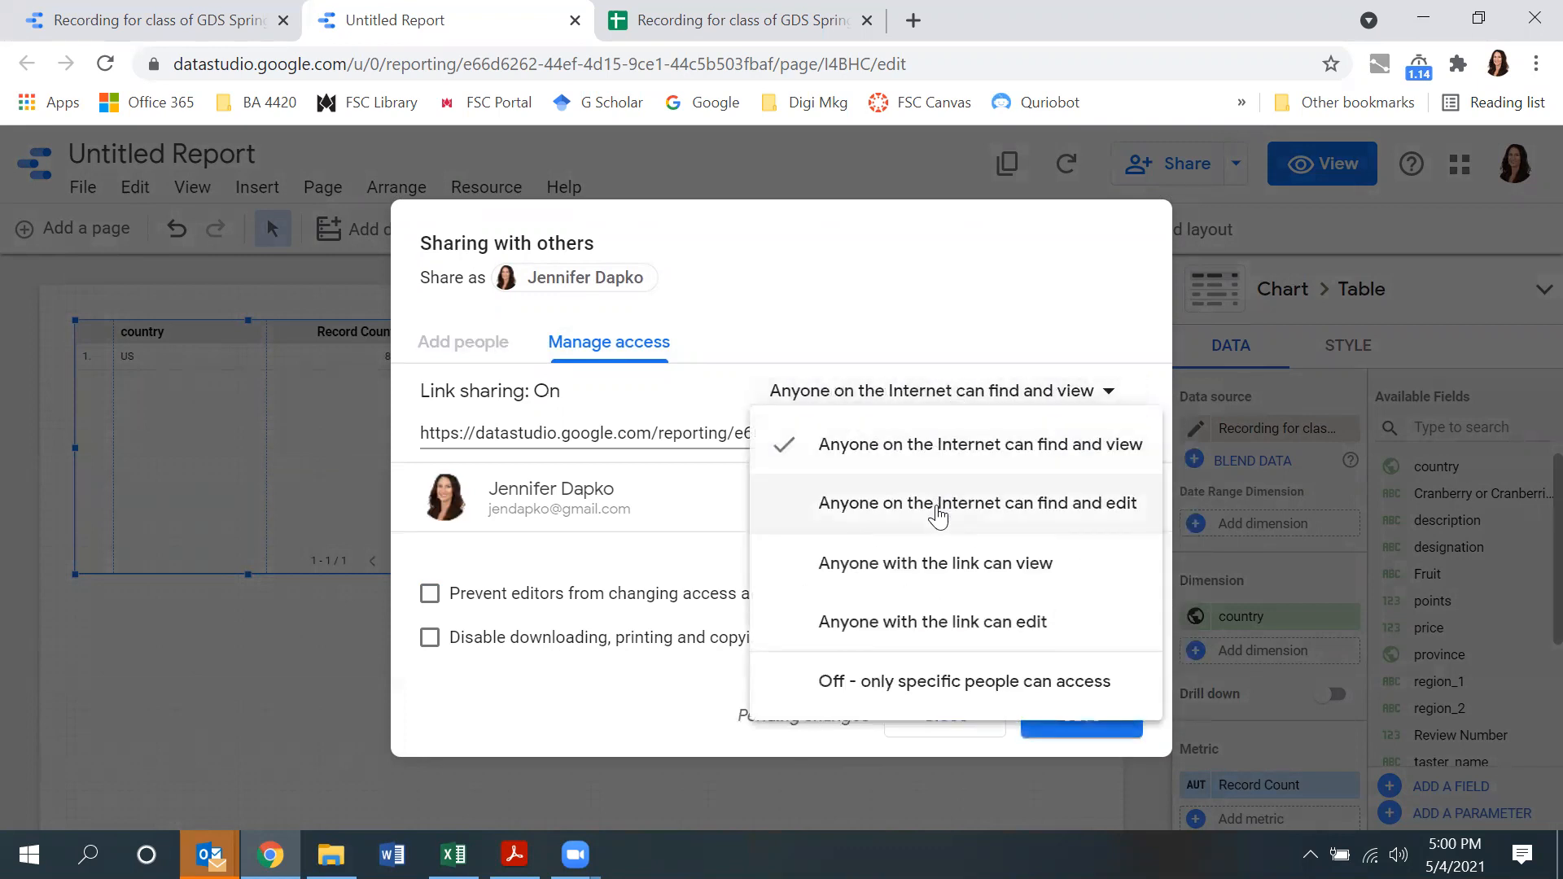
pyautogui.click(940, 505)
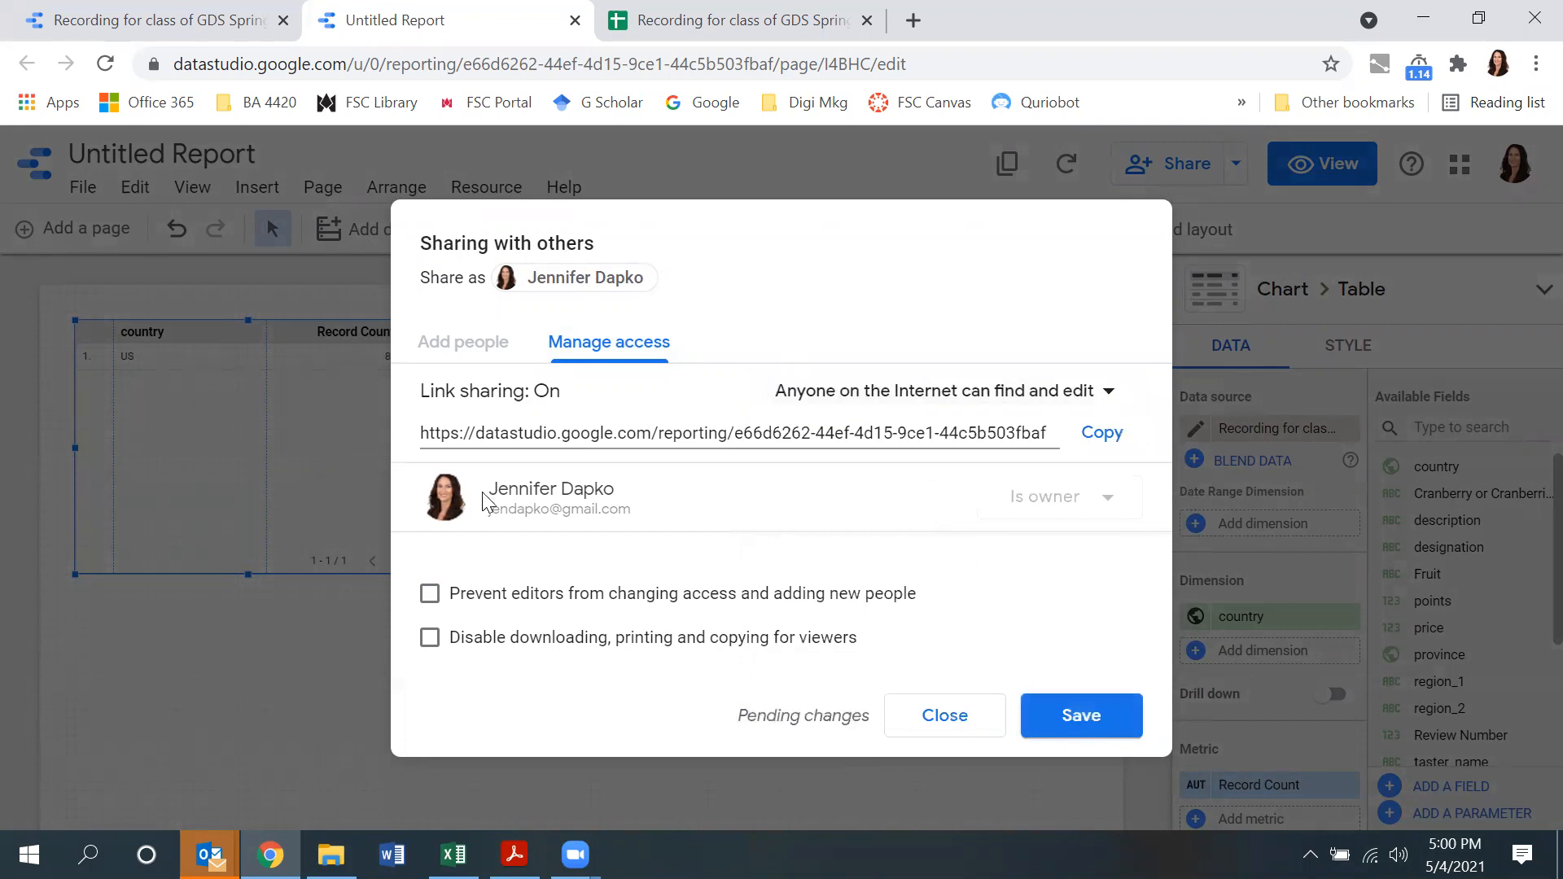
pyautogui.click(1087, 717)
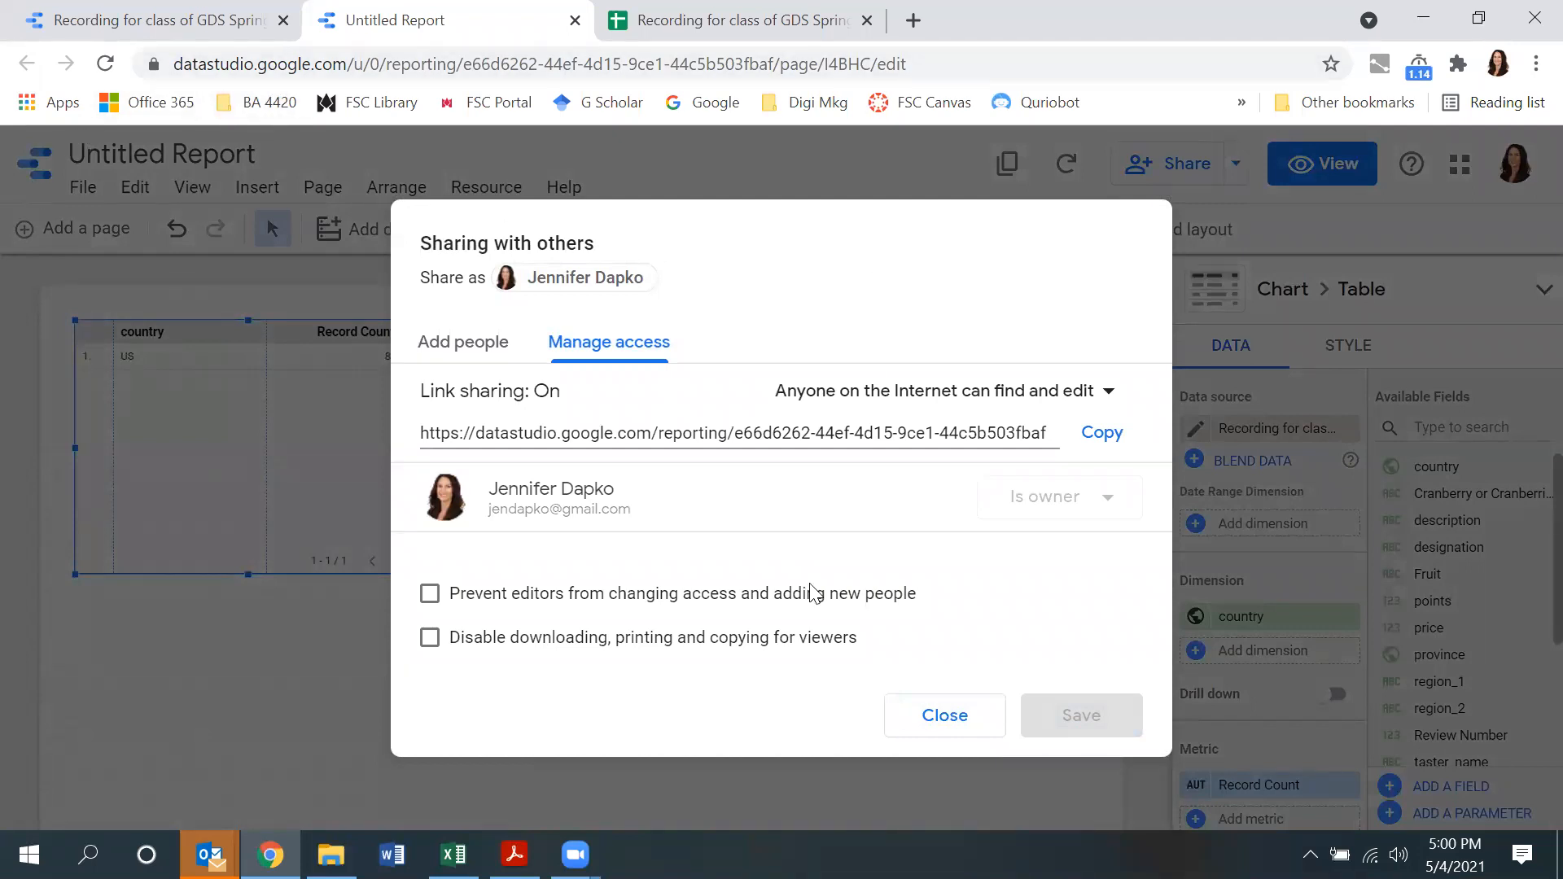
pyautogui.click(937, 718)
# Step: Return to the Data Studio home page and show the recent data sources
pyautogui.click(57, 169)
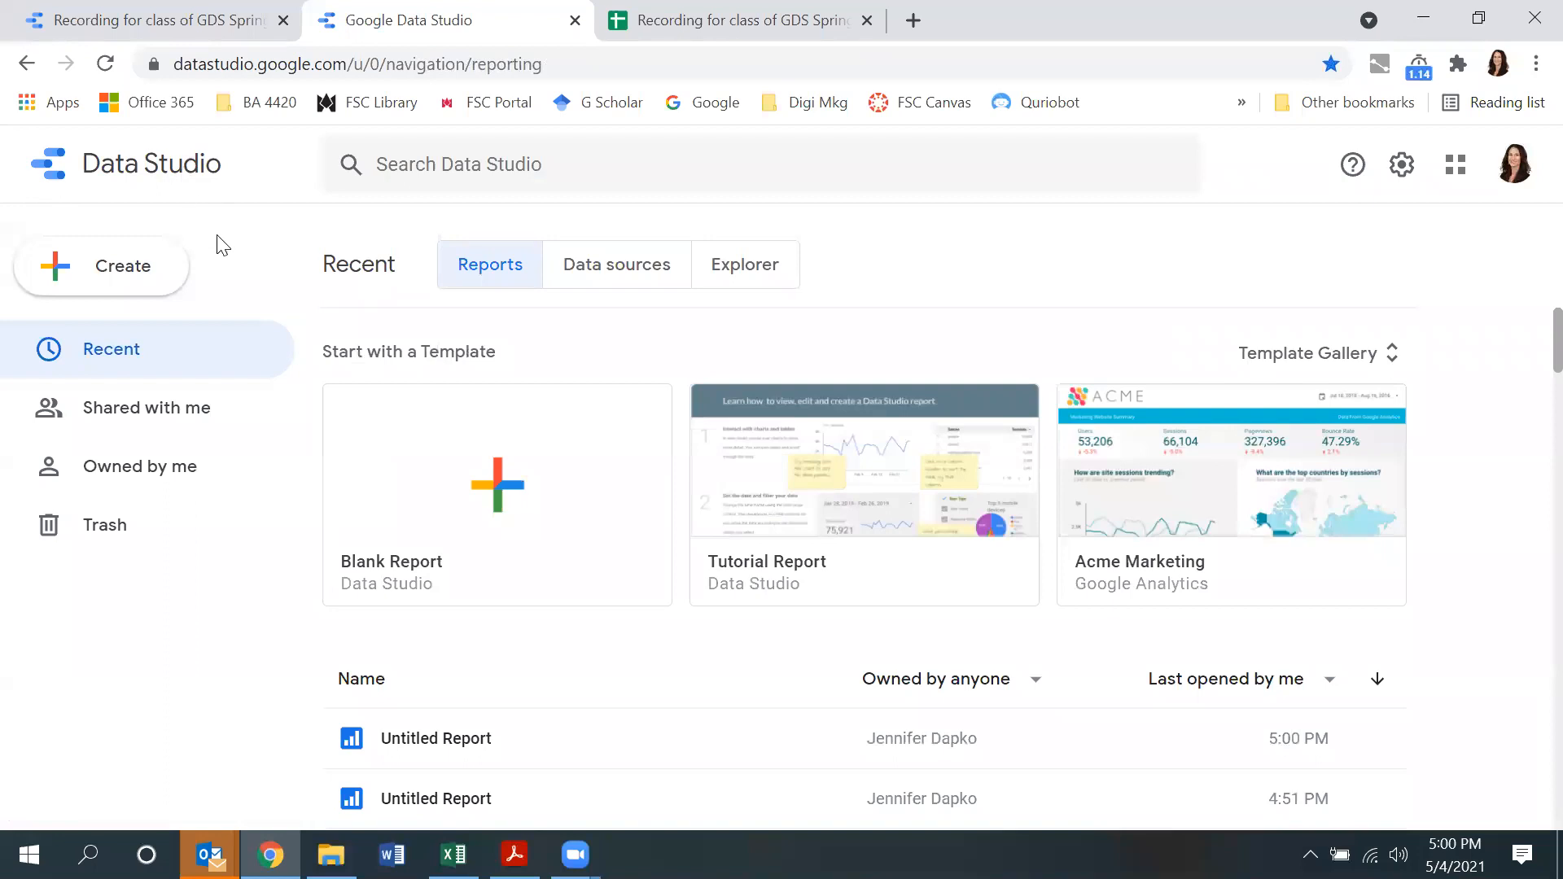
pyautogui.click(607, 285)
pyautogui.scroll(-1, 661, 370)
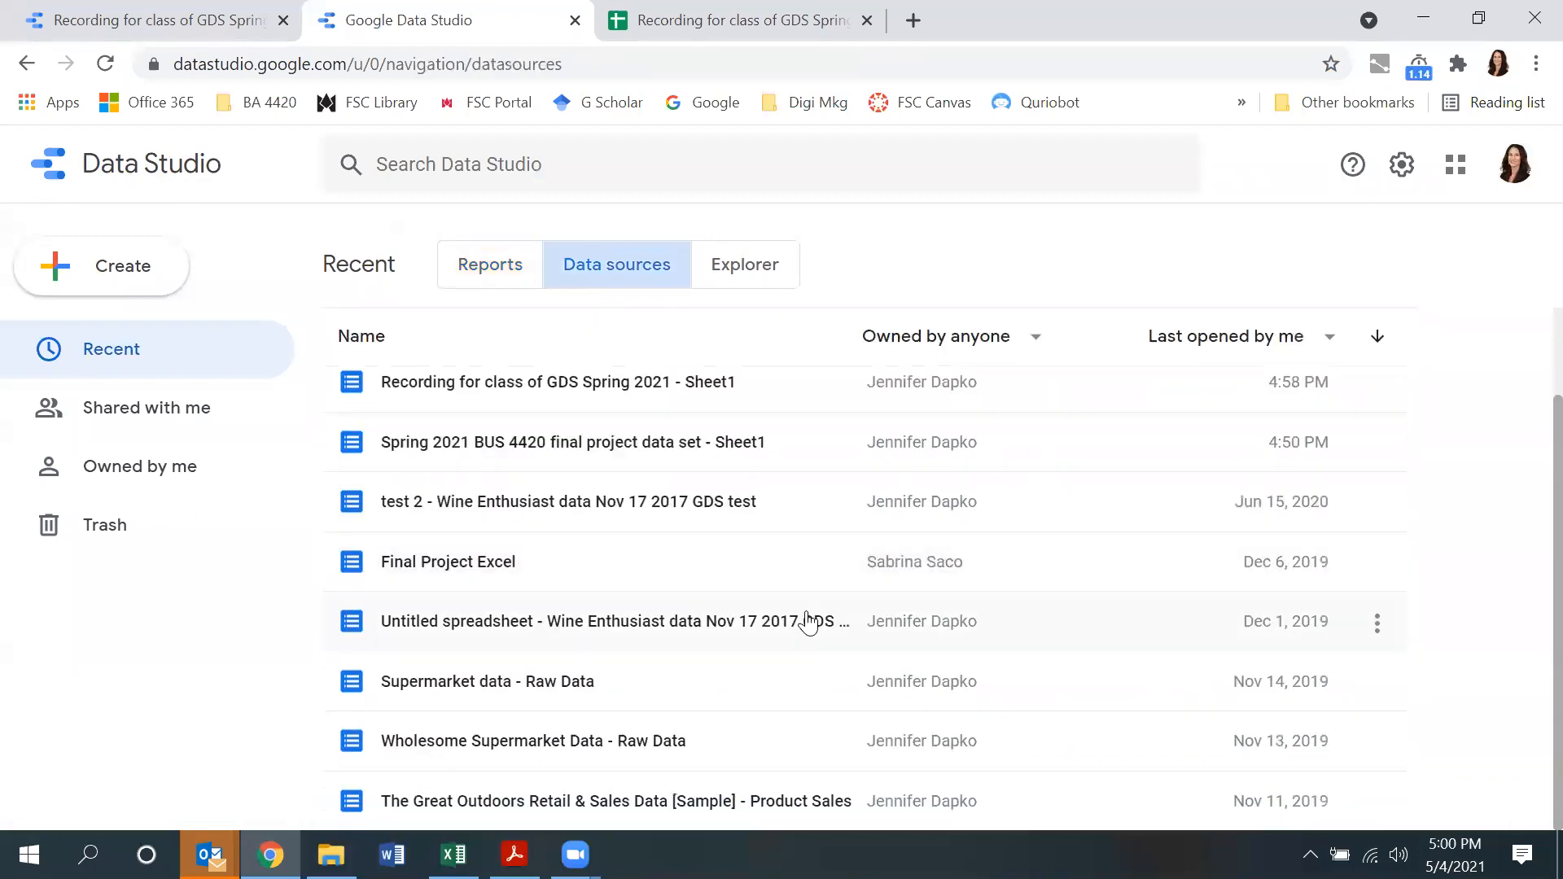
pyautogui.scroll(1, 449, 577)
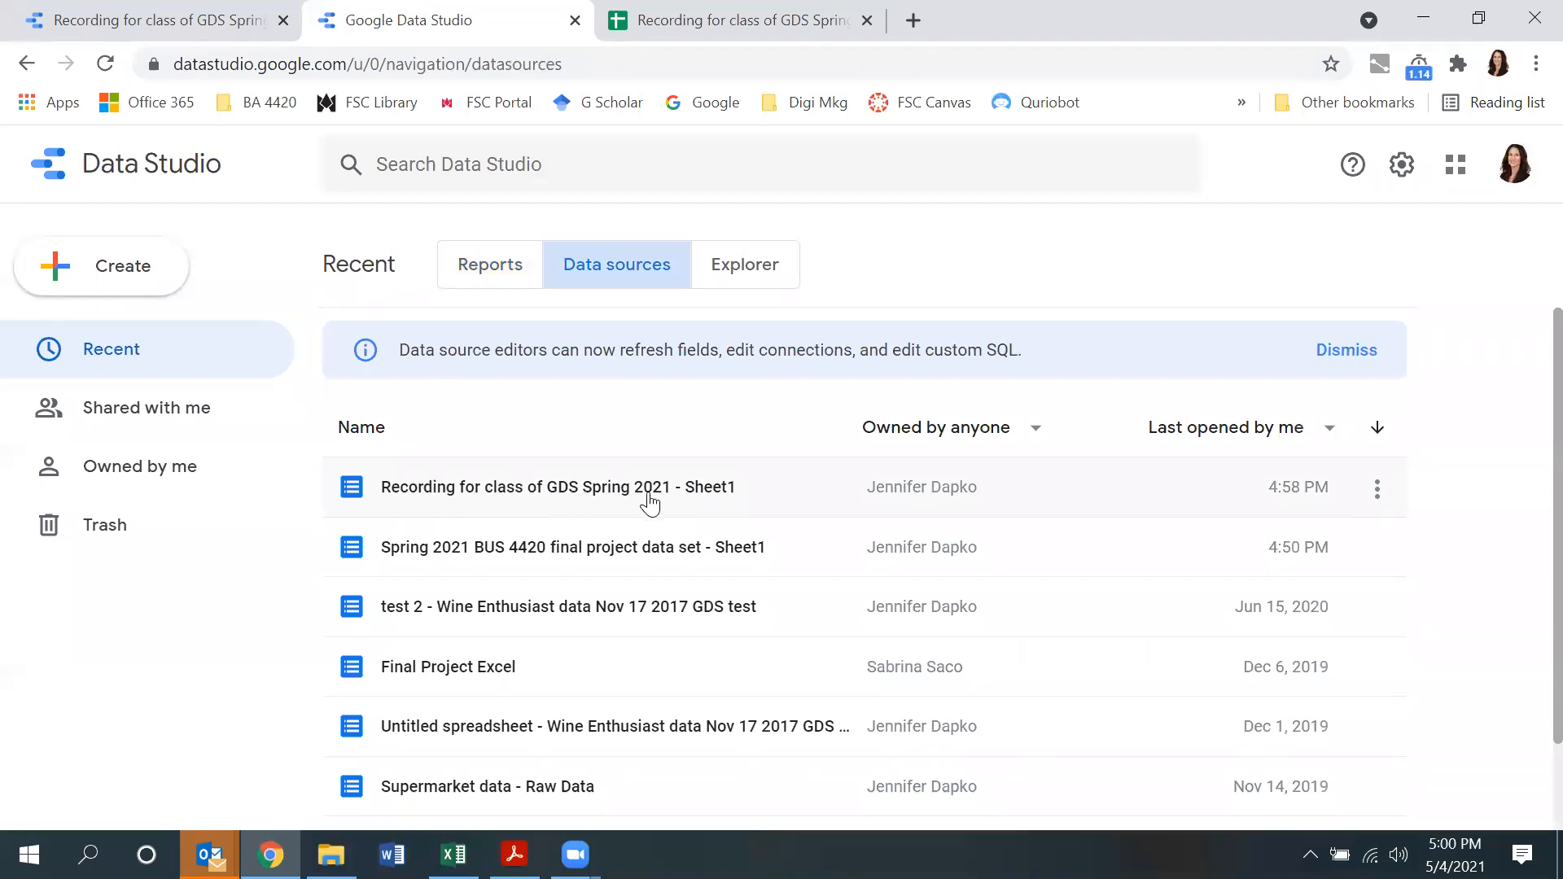
# Step: Share the data source "Recording for class of GDS Spring 2021 - Sheet1" so that anyone on the Internet can find and edit it
pyautogui.click(1378, 491)
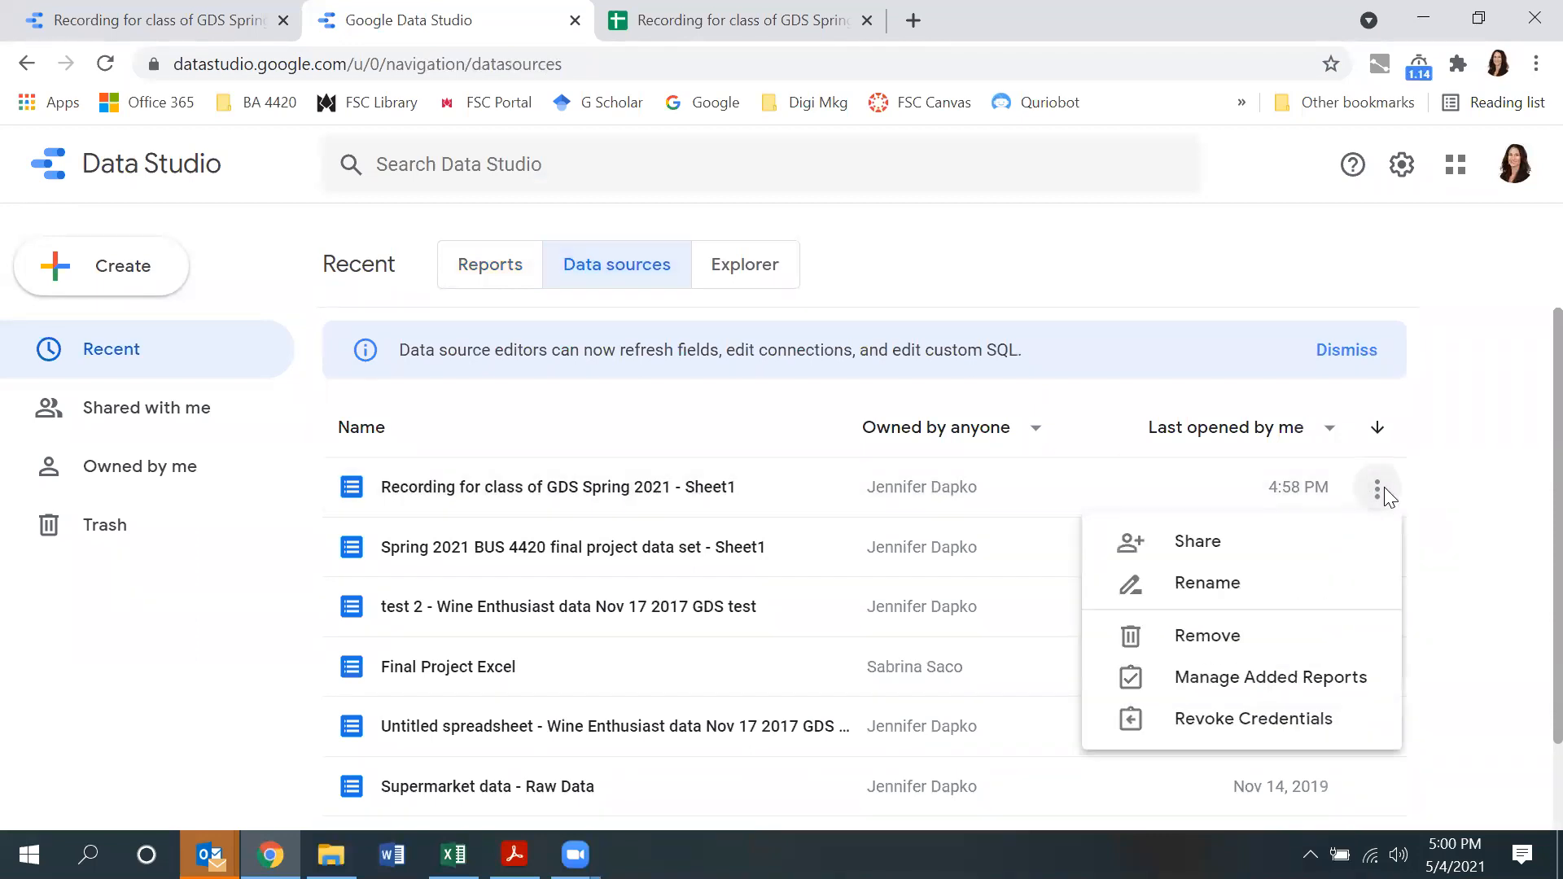
pyautogui.click(1204, 543)
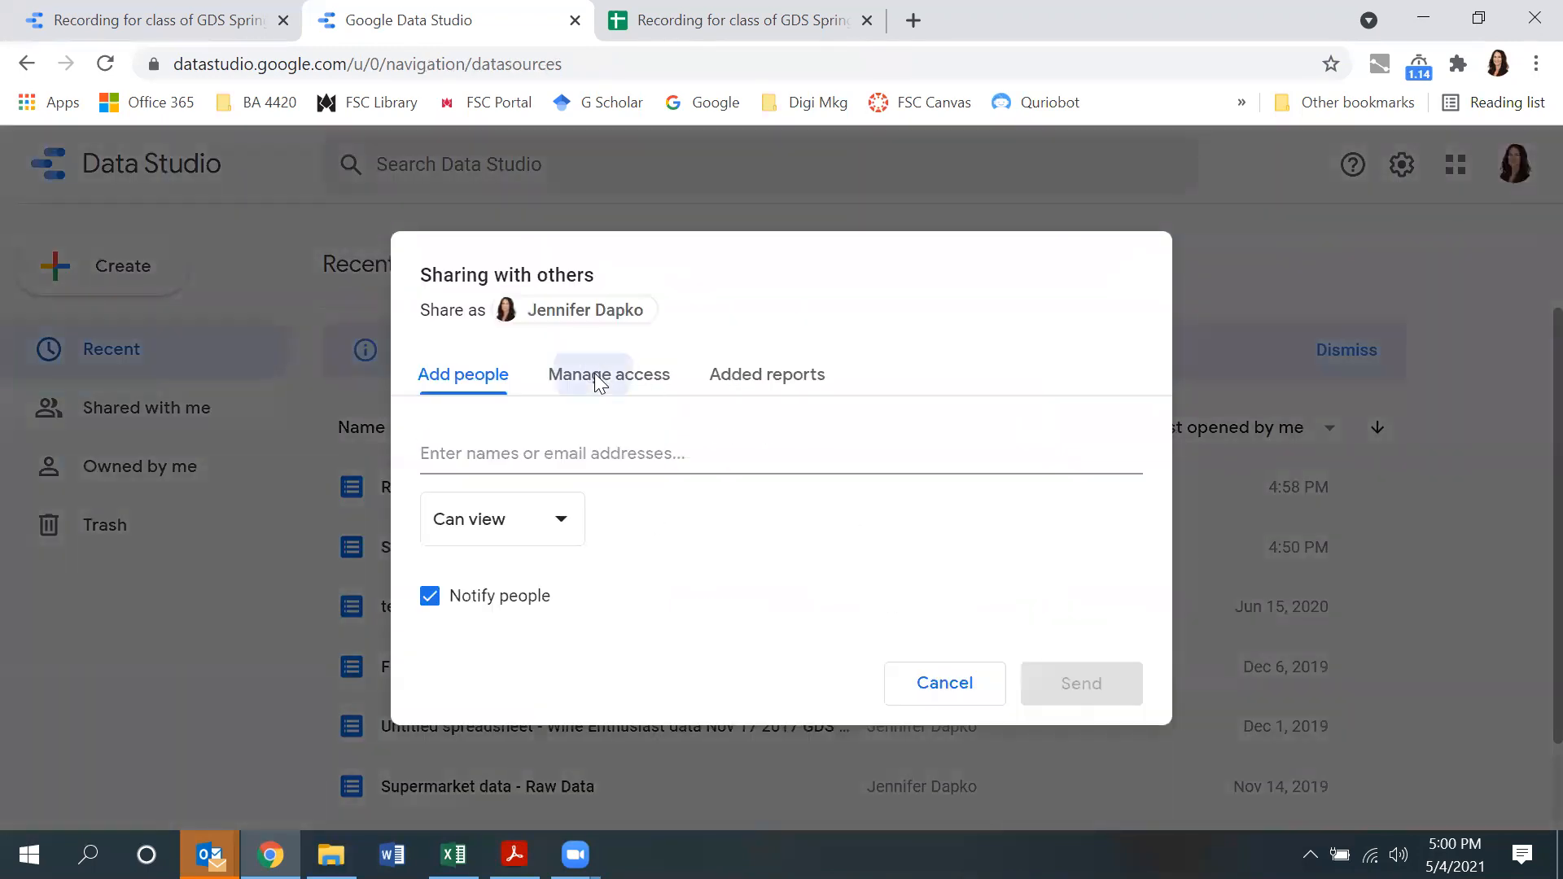
pyautogui.click(598, 381)
pyautogui.click(1059, 399)
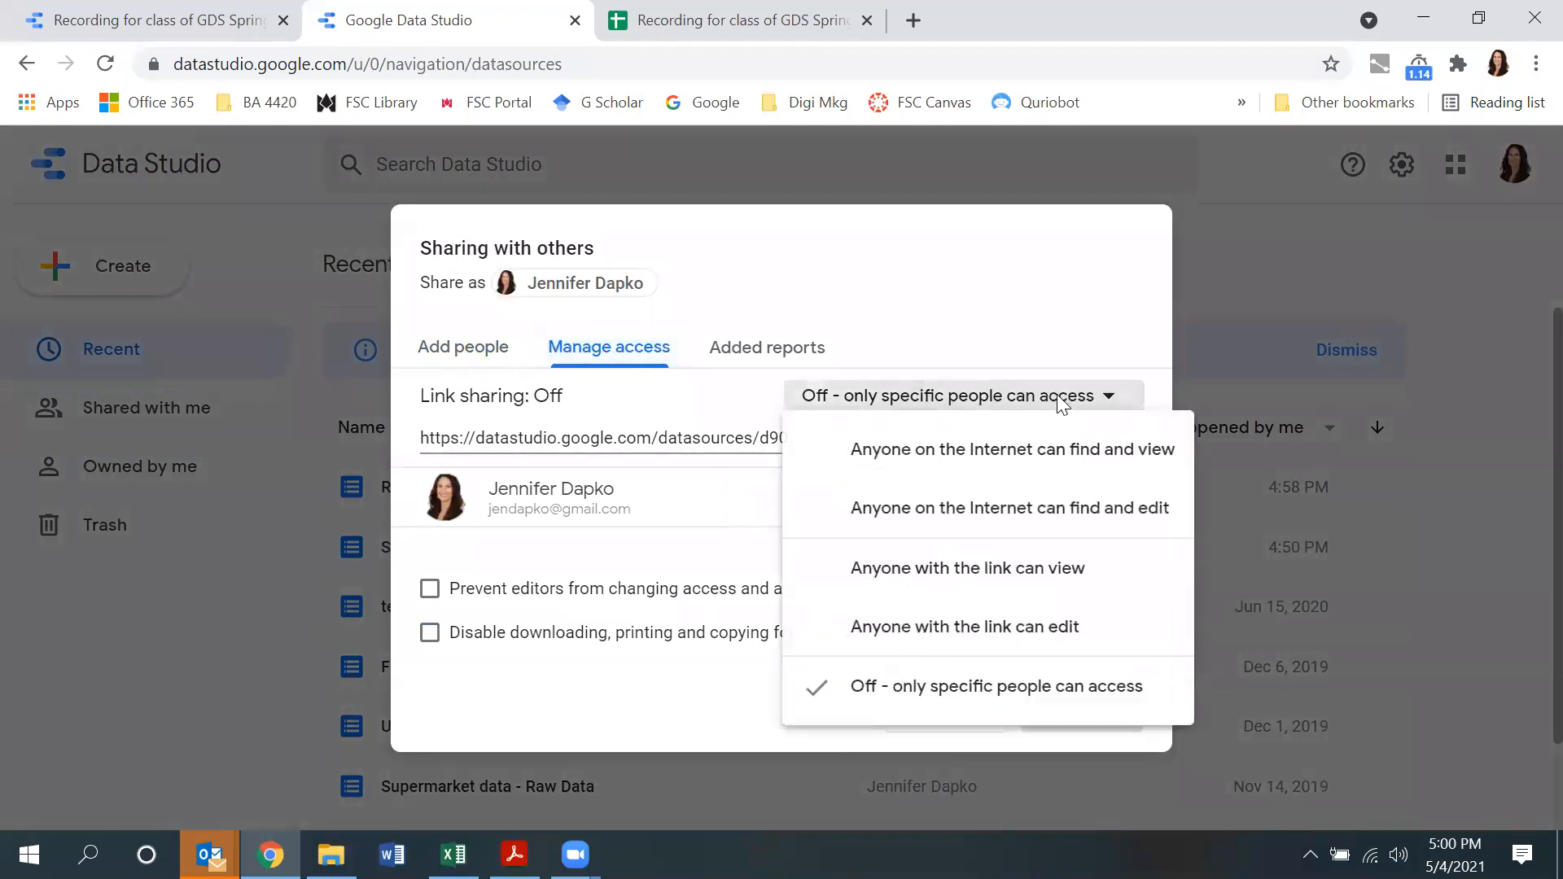
pyautogui.click(1020, 519)
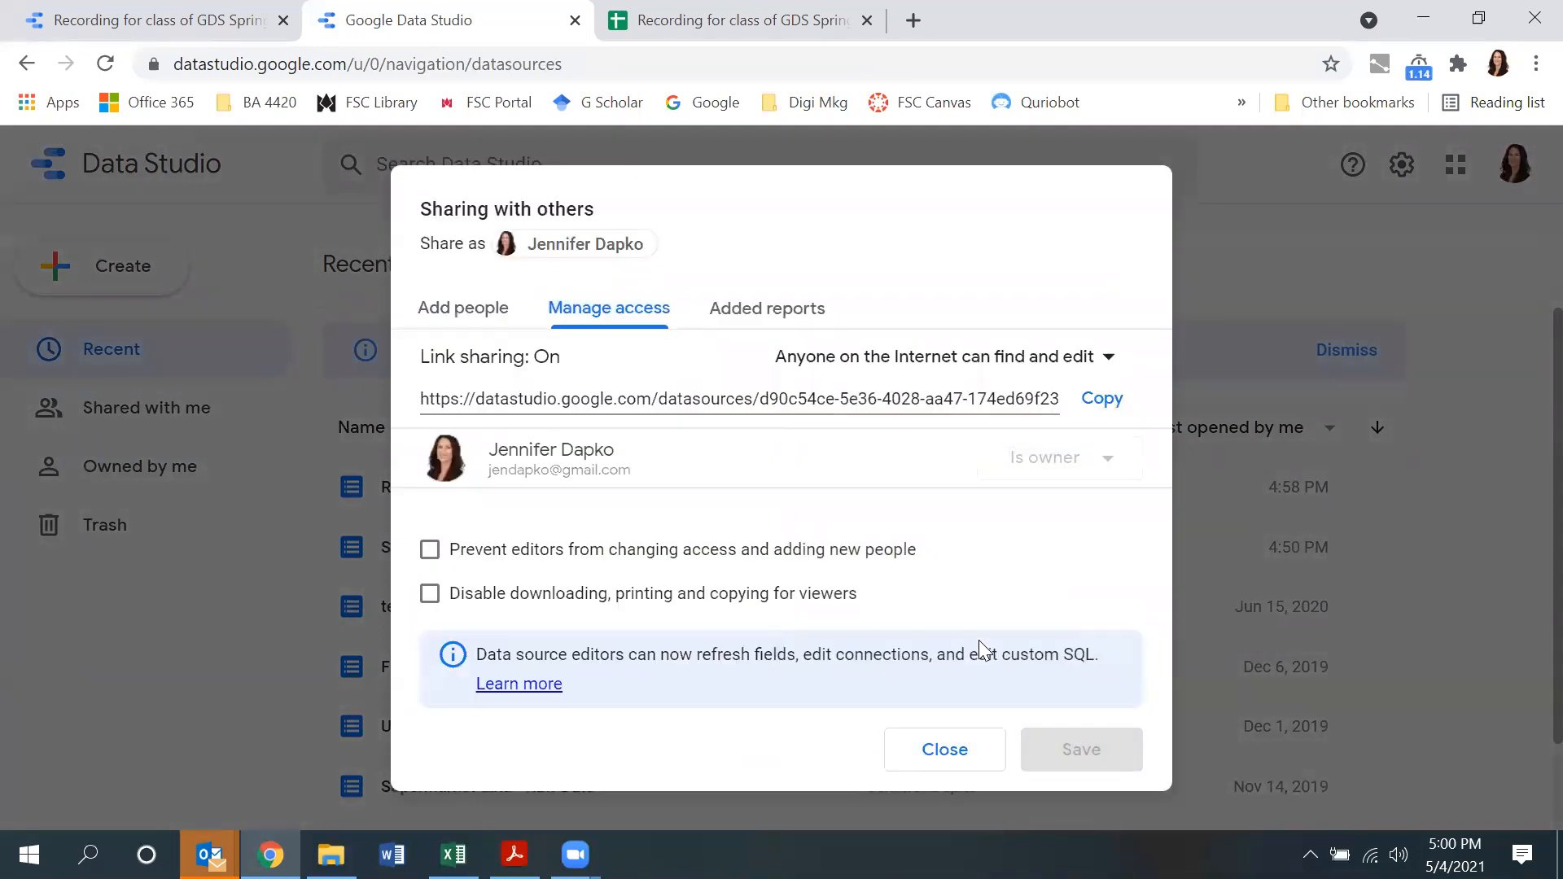
pyautogui.click(954, 759)
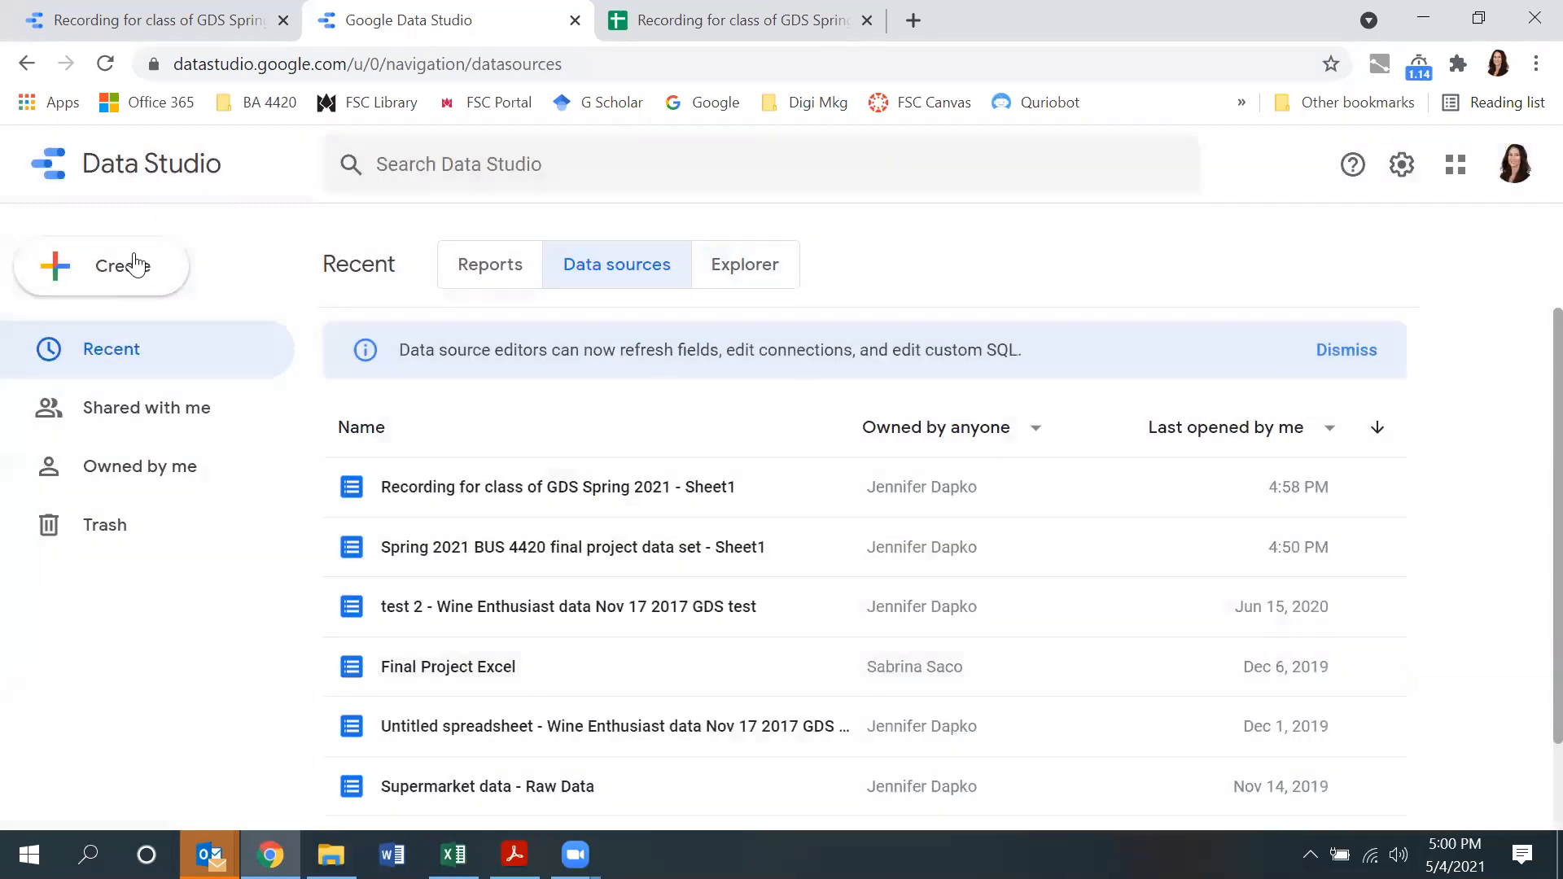
# Step: Show the recent reports and look through the list for the newly created report
pyautogui.click(472, 269)
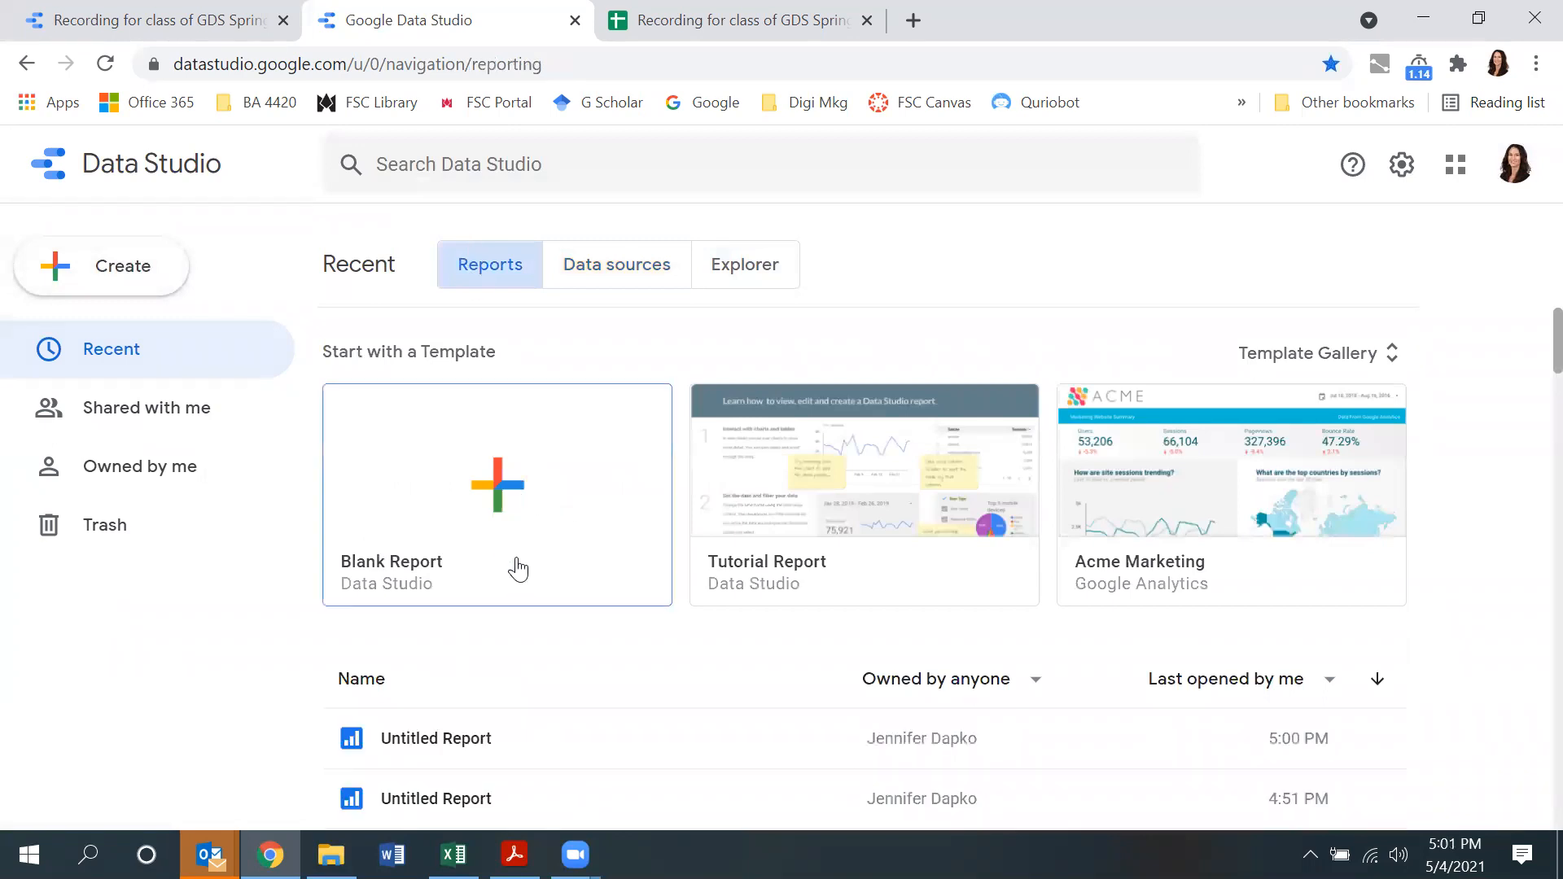
pyautogui.scroll(-4, 474, 551)
pyautogui.scroll(3, 505, 565)
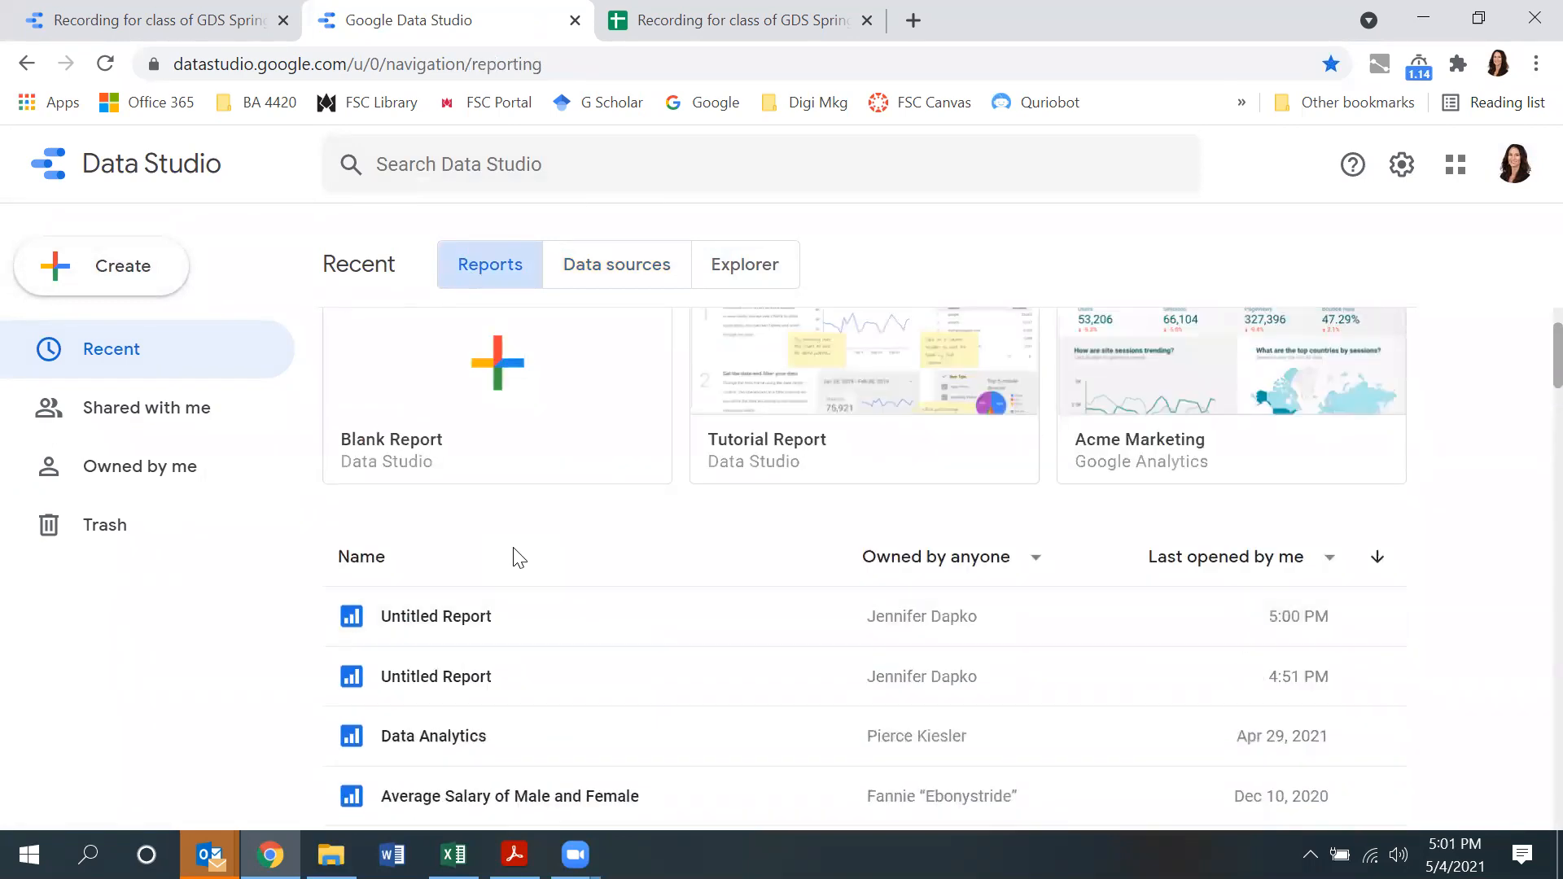